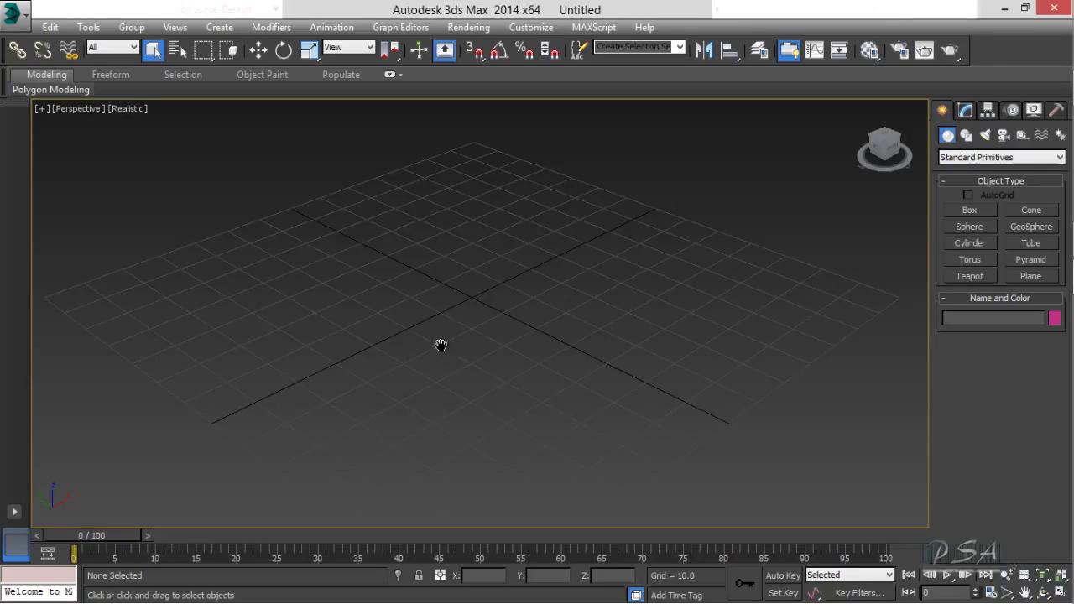
# Step: Reset the scene to the default startup state, confirming the reset
pyautogui.moveTo(439, 343); pyautogui.dragTo(436, 320, button='middle')
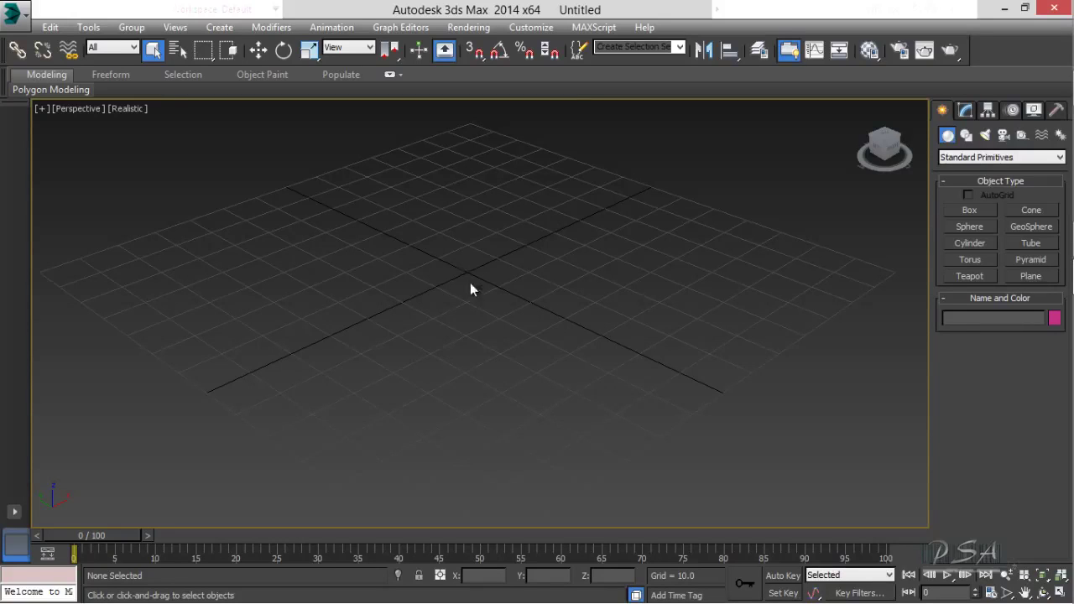
pyautogui.moveTo(470, 285); pyautogui.dragTo(481, 281, button='middle')
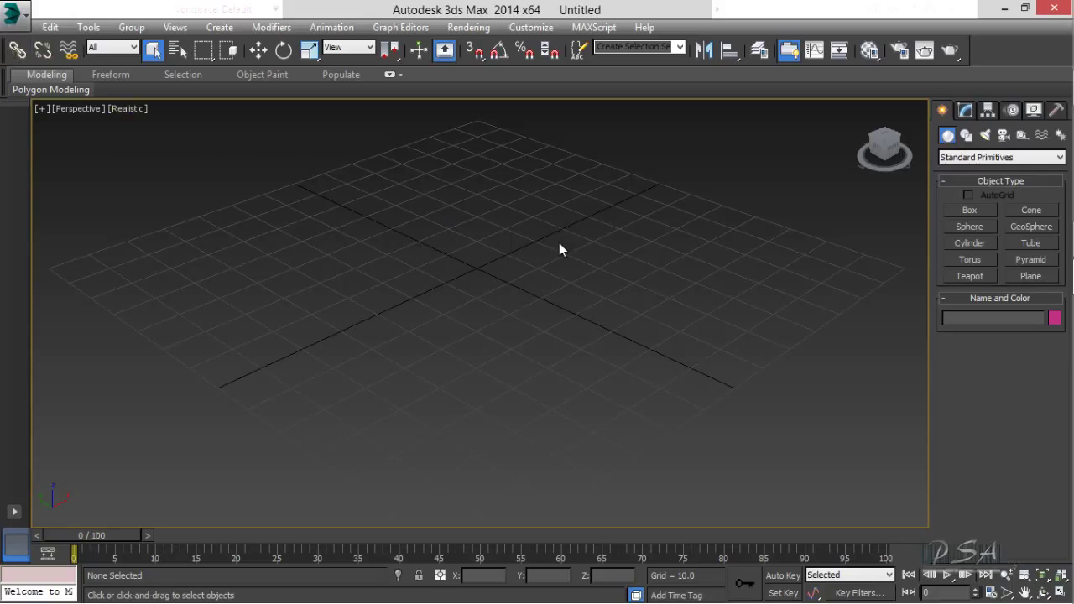
pyautogui.click(20, 10)
pyautogui.click(492, 209)
pyautogui.click(16, 12)
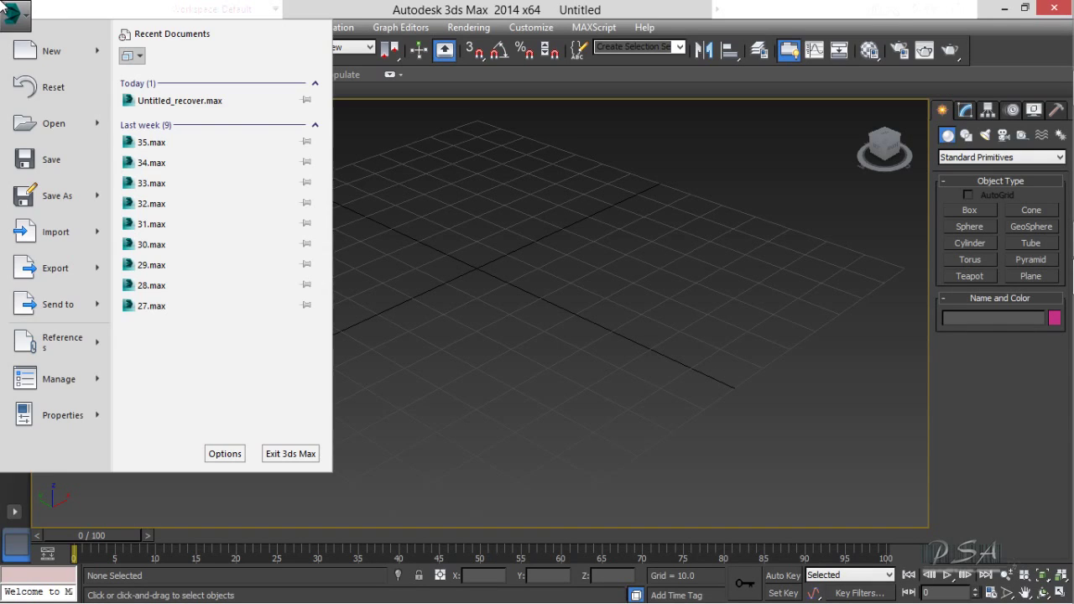
pyautogui.click(42, 90)
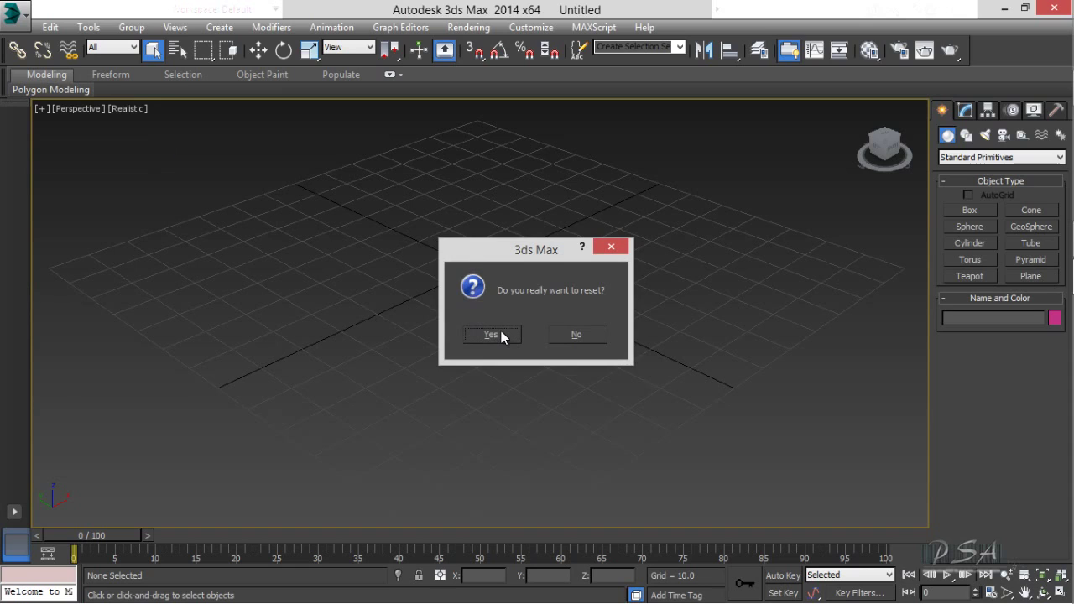
pyautogui.click(501, 334)
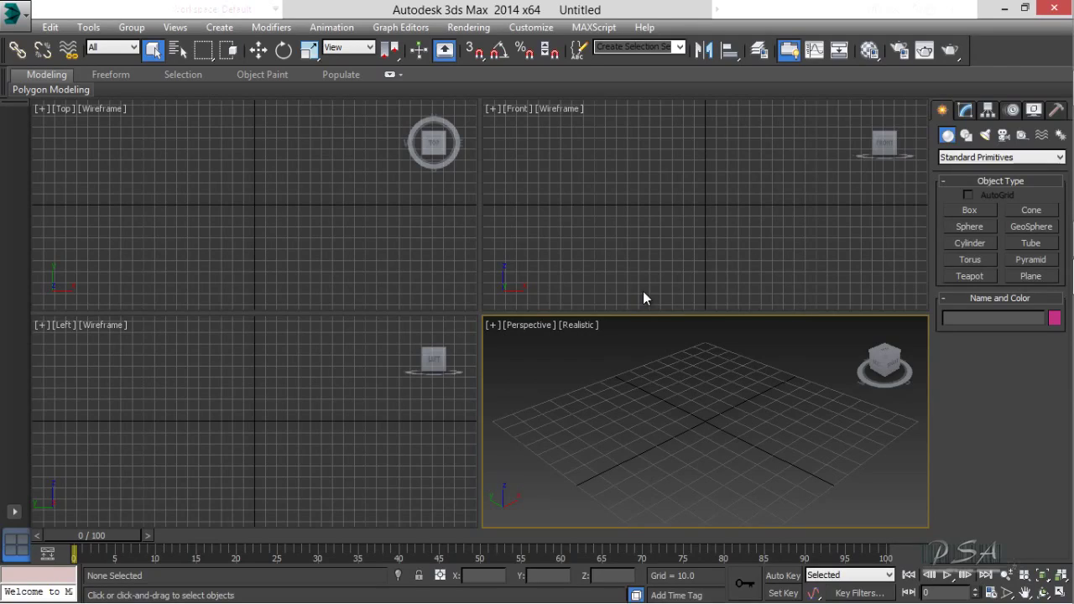
# Step: Create a box about 25 × 24 × 25 units near the grid centre in the Perspective viewport
pyautogui.click(971, 210)
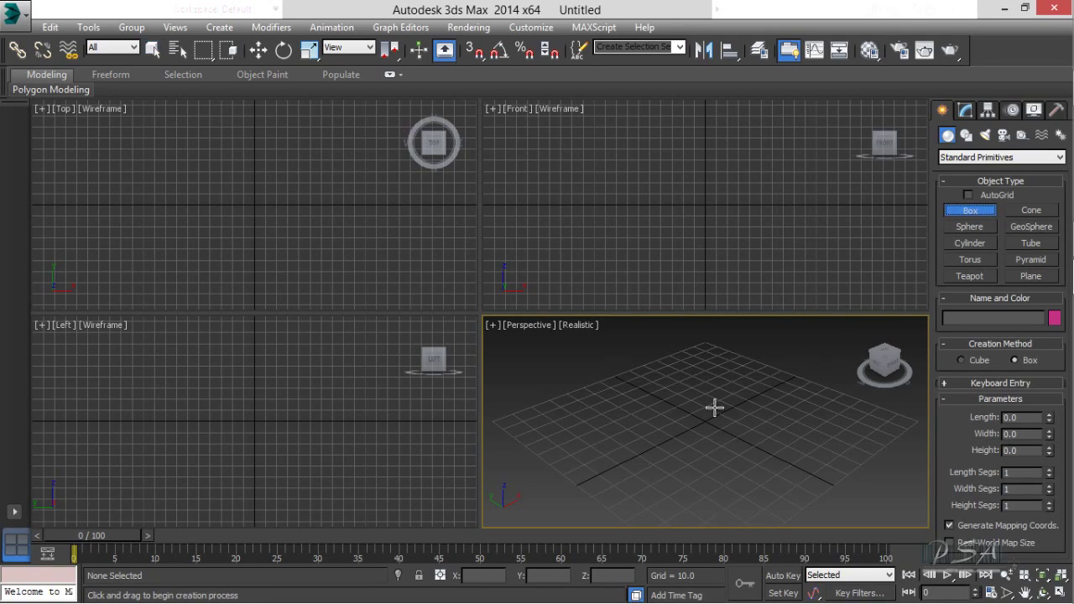
pyautogui.moveTo(696, 419); pyautogui.dragTo(730, 453)
pyautogui.click(683, 386)
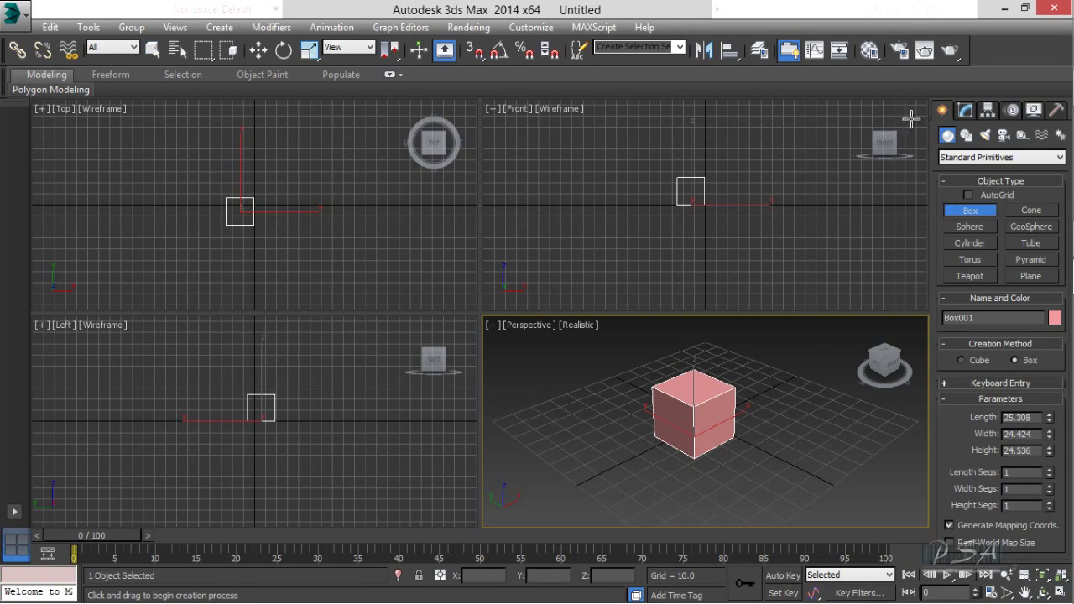
# Step: Set the box's length, width and height to 20 each and frame it in the Perspective viewport
pyautogui.click(966, 110)
pyautogui.doubleClick(1019, 332)
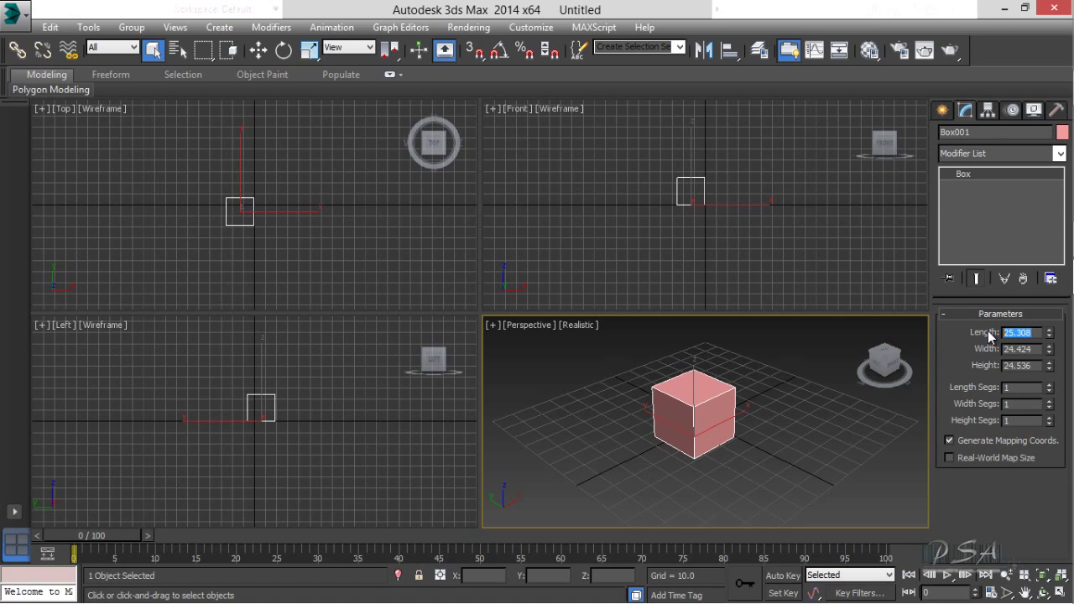
pyautogui.write('20')
pyautogui.press('Tab')
pyautogui.write('20')
pyautogui.press('Tab')
pyautogui.write('20')
pyautogui.press('Tab')
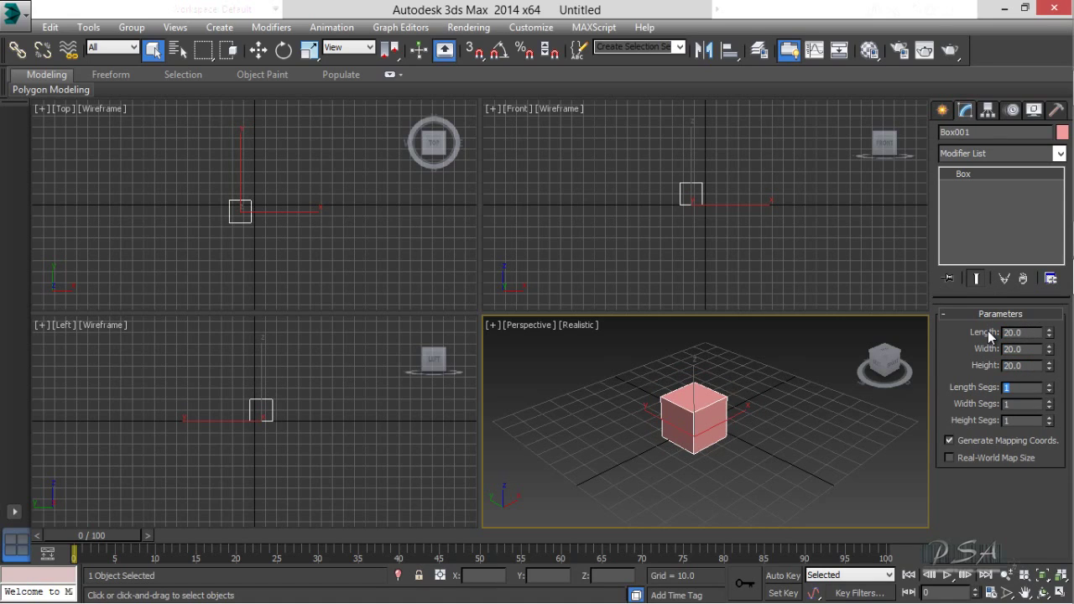
pyautogui.press('z')
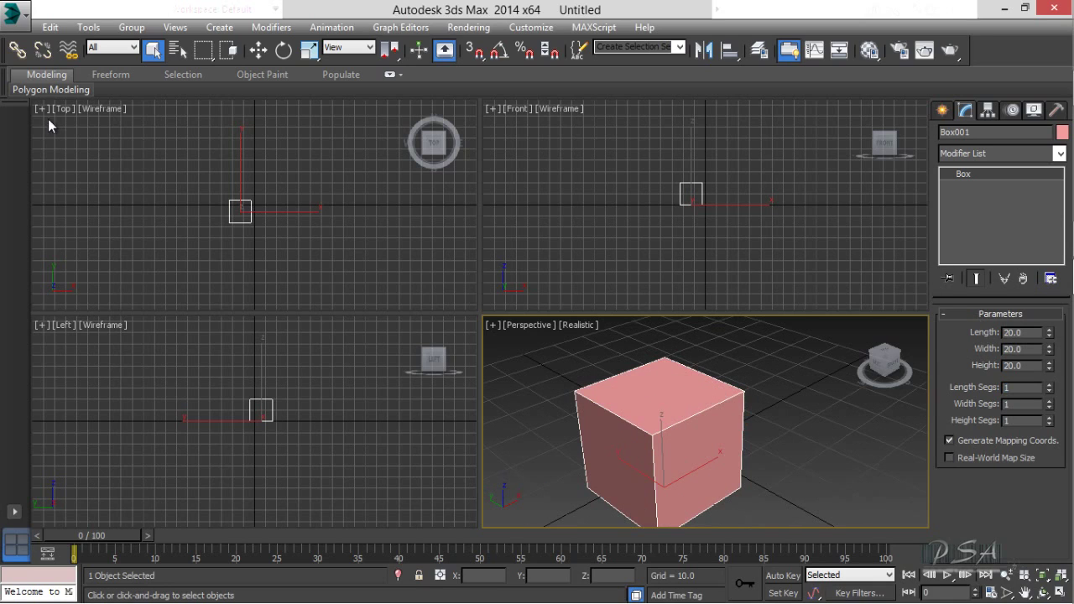
# Step: Deselect the box and hide the grid in the Top, Front, Left and Perspective viewports
pyautogui.moveTo(273, 179); pyautogui.dragTo(204, 256)
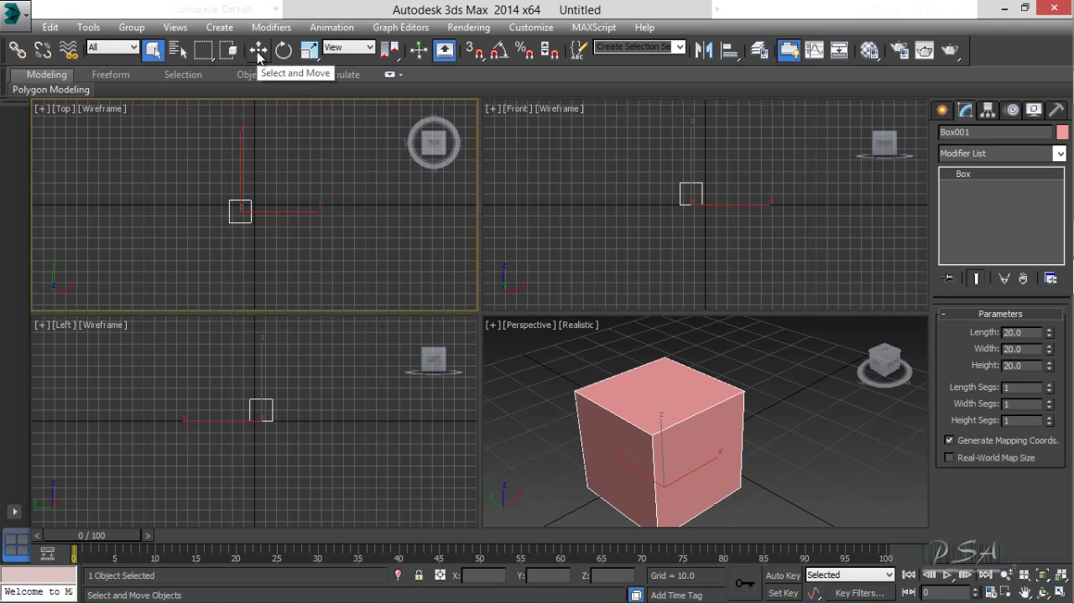
pyautogui.click(257, 104)
pyautogui.moveTo(232, 236); pyautogui.dragTo(233, 238)
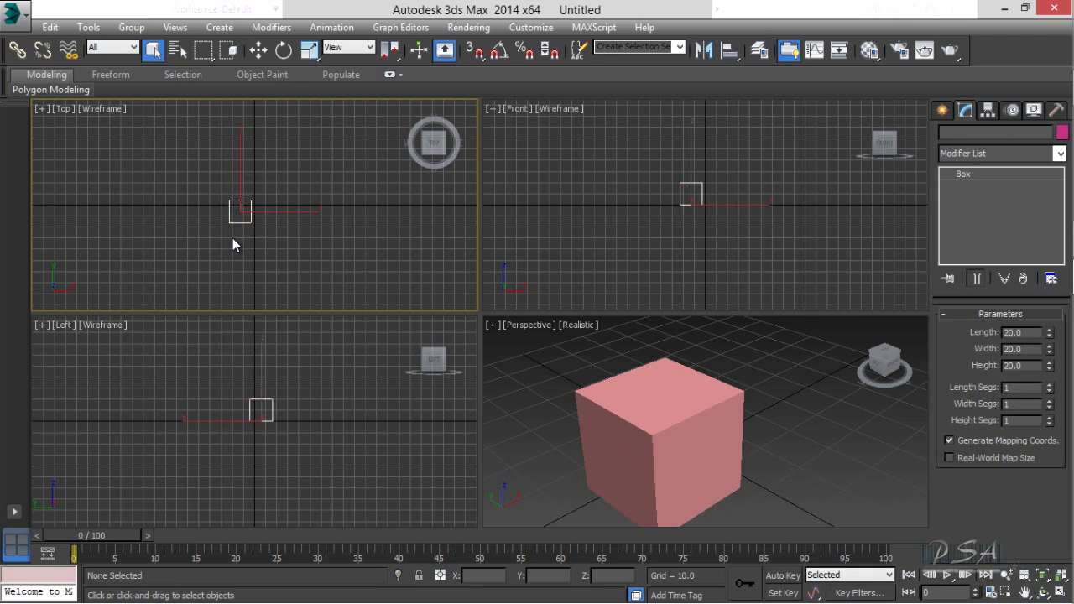
pyautogui.click(255, 105)
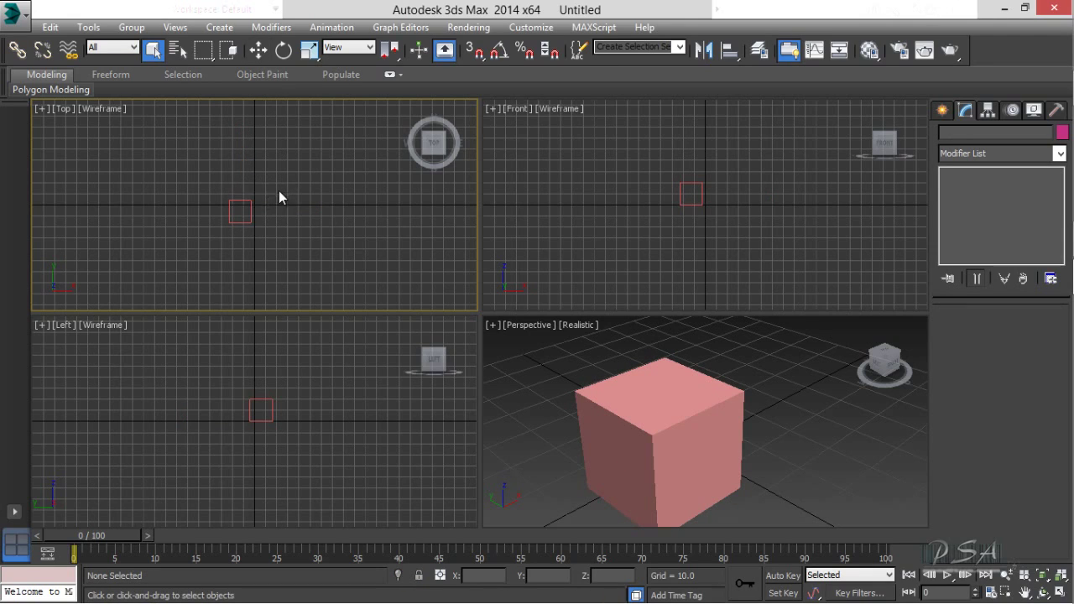
pyautogui.press('g')
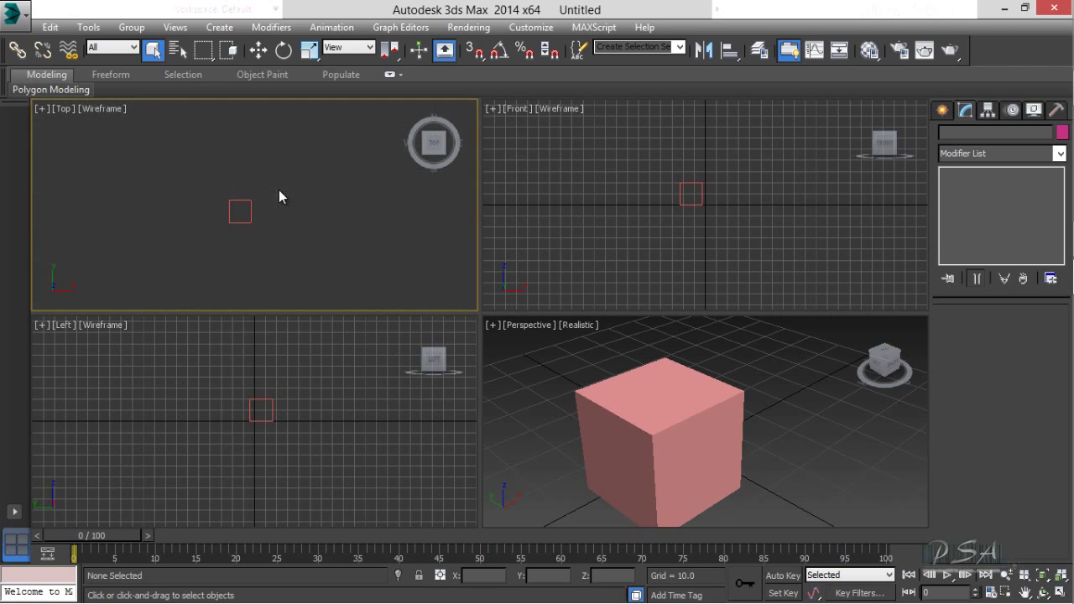
pyautogui.click(772, 214)
pyautogui.press('g')
pyautogui.click(305, 415)
pyautogui.press('g')
pyautogui.click(620, 374)
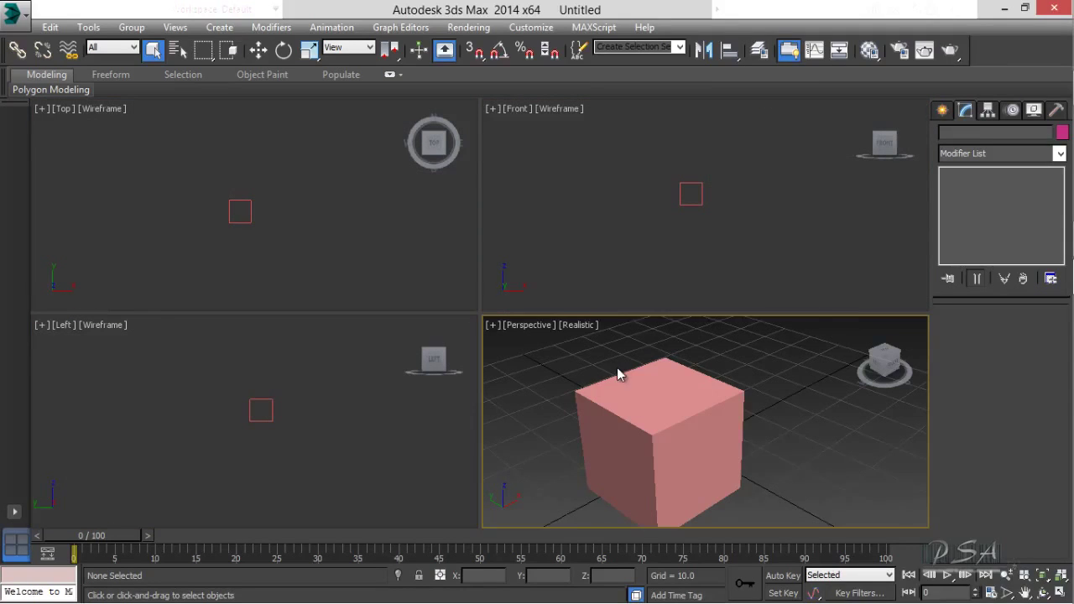
pyautogui.press('g')
# Step: Select the box in the Top viewport and activate the Select and Move tool
pyautogui.click(307, 230)
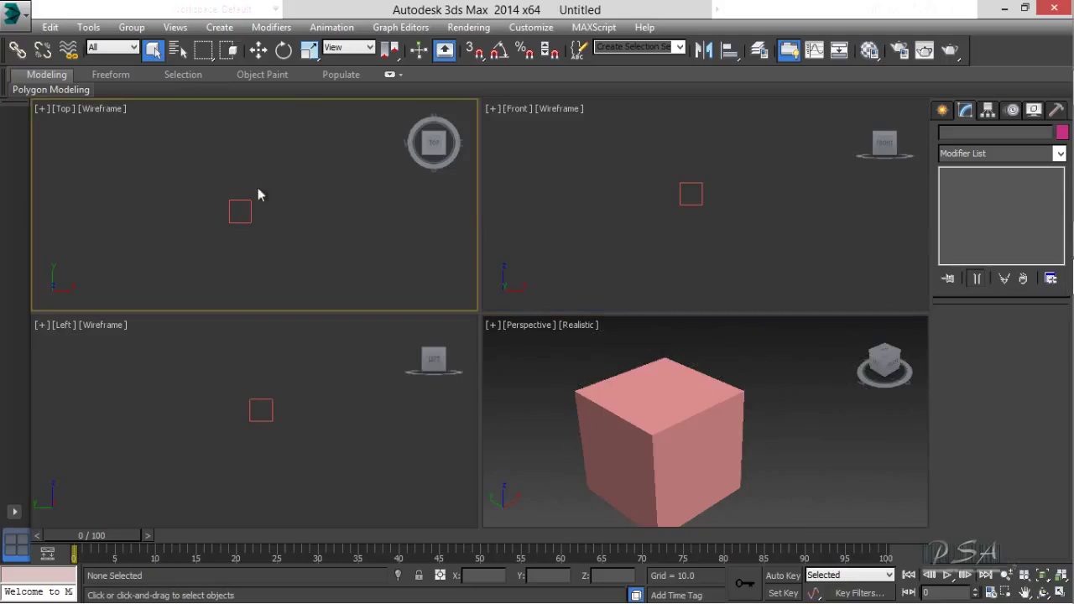
pyautogui.click(251, 209)
pyautogui.scroll(5, 237, 211)
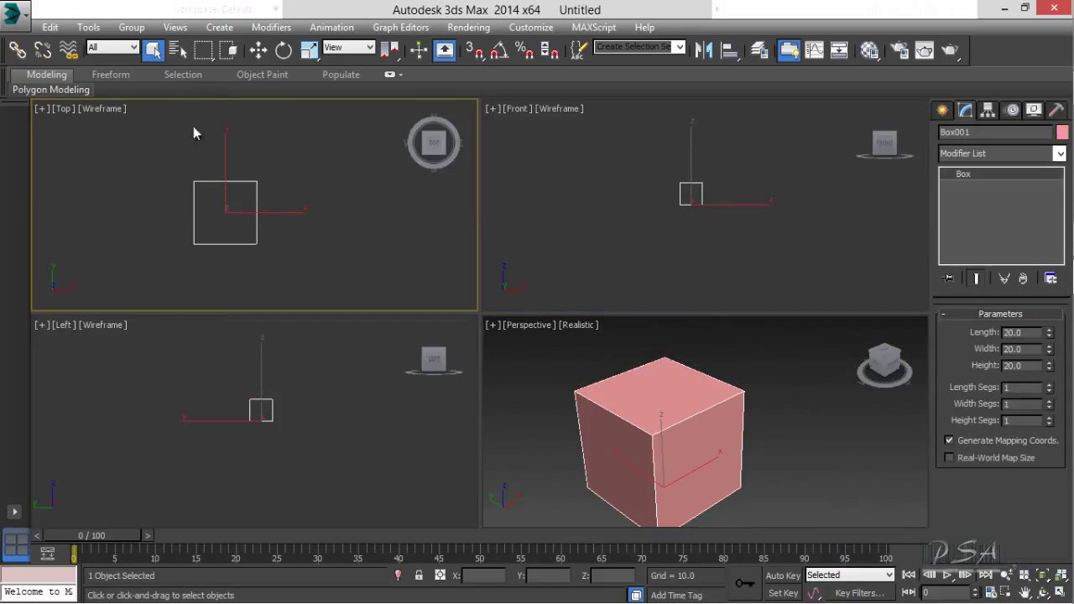
pyautogui.click(258, 50)
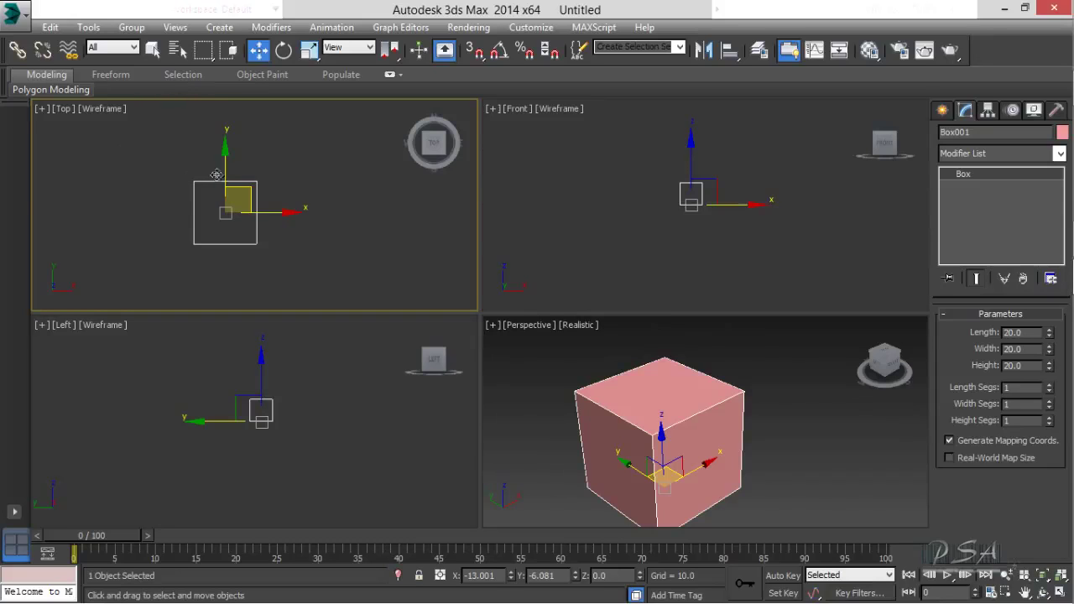
pyautogui.click(339, 173)
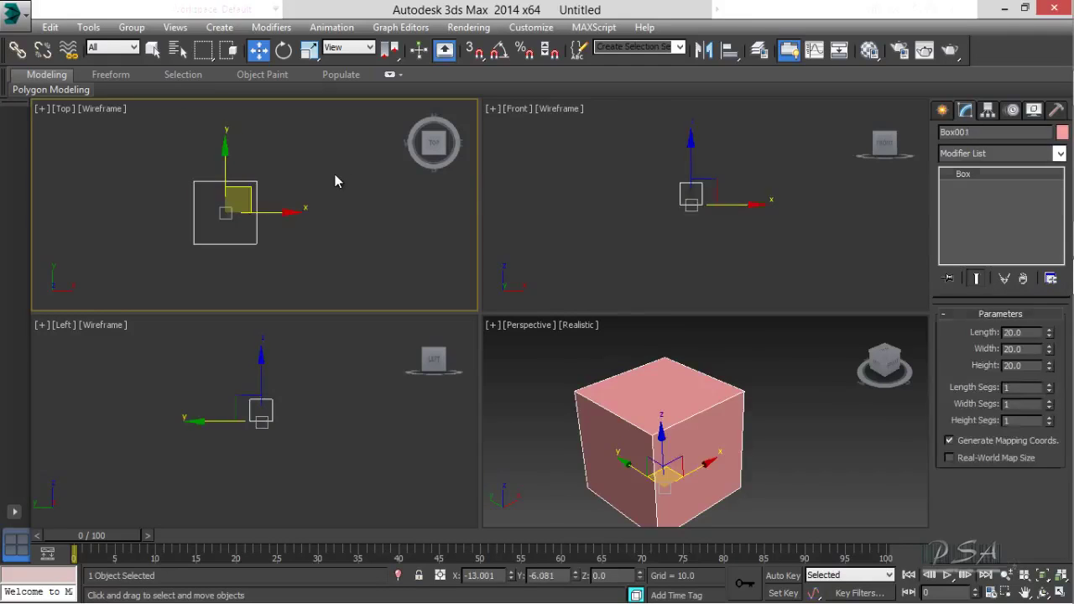
pyautogui.click(240, 221)
pyautogui.scroll(2, 252, 235)
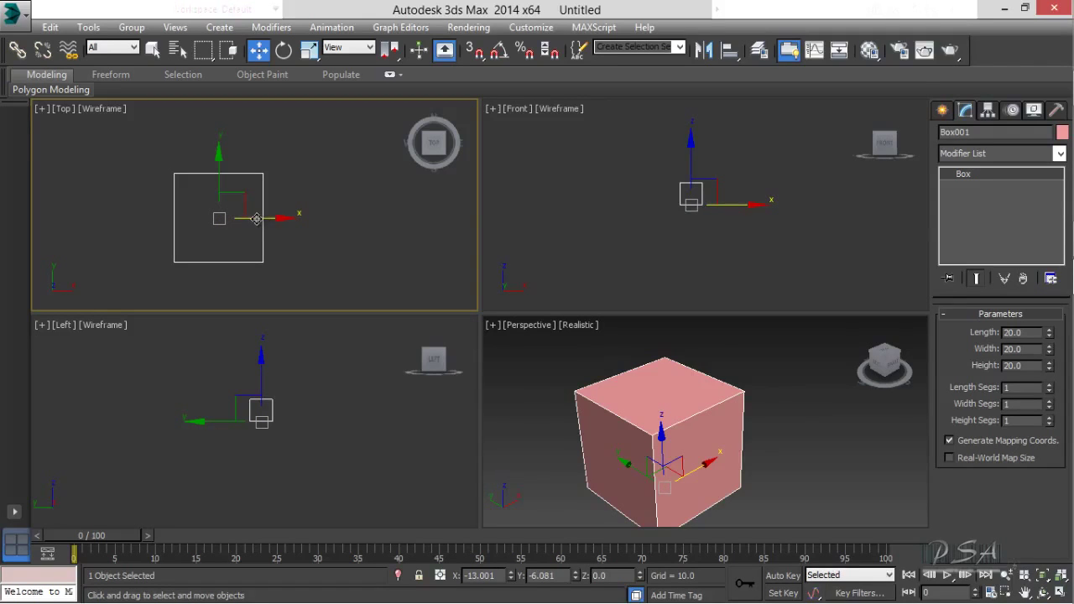
# Step: Move the box along X, along Y and in the XY plane in the Top viewport, plus freely in the Front viewport
pyautogui.moveTo(256, 218)
pyautogui.mouseDown()
pyautogui.moveTo(341, 222)
pyautogui.moveTo(215, 225)
pyautogui.moveTo(313, 231)
pyautogui.moveTo(262, 235)
pyautogui.mouseUp()
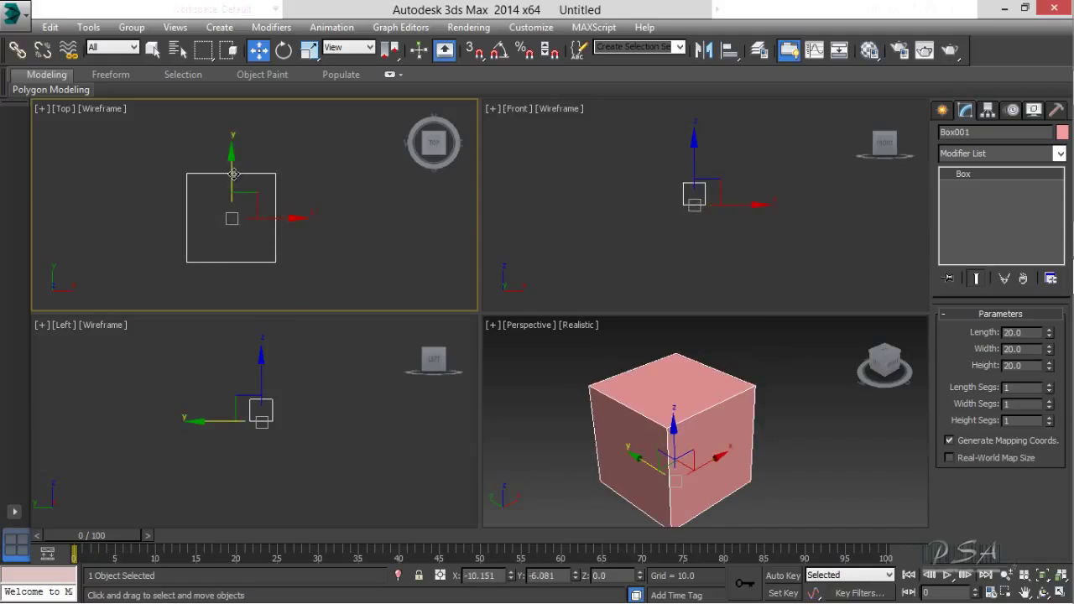
pyautogui.moveTo(230, 173); pyautogui.dragTo(245, 198)
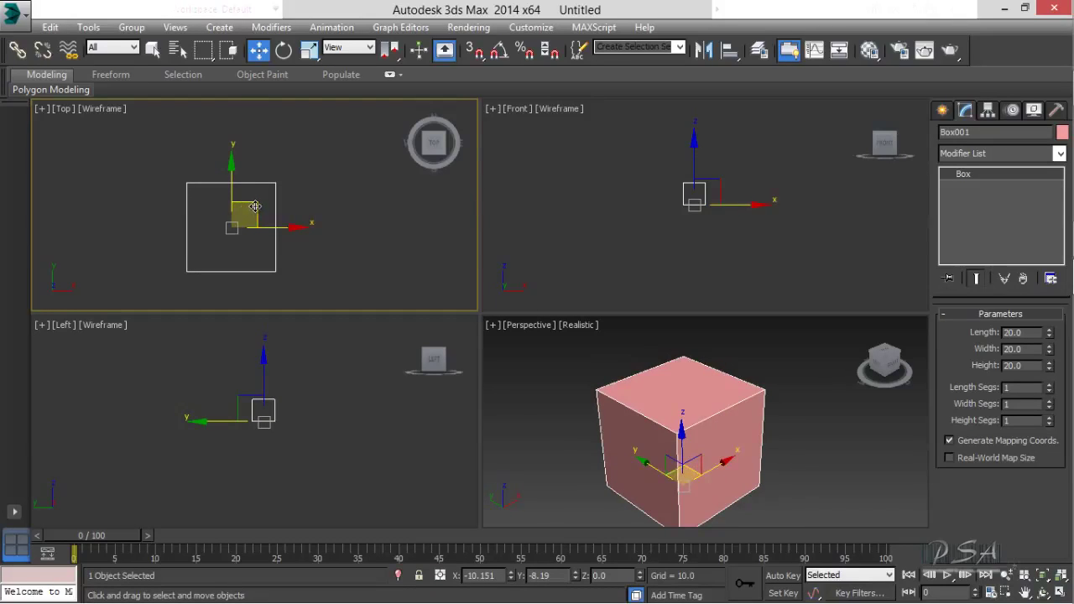
pyautogui.moveTo(255, 206); pyautogui.dragTo(289, 183)
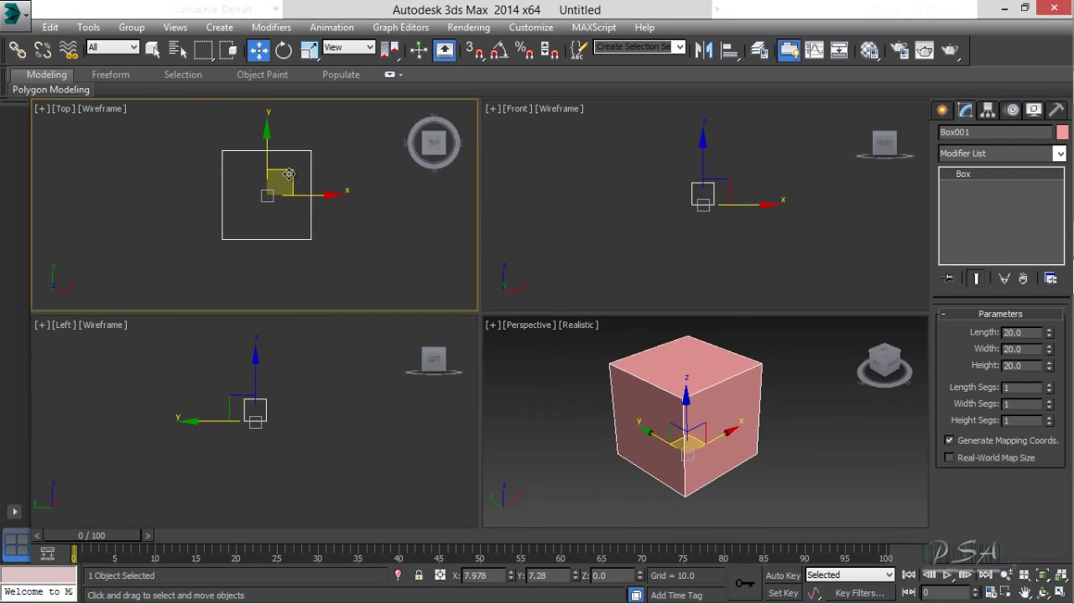
pyautogui.rightClick(629, 218)
pyautogui.moveTo(723, 180)
pyautogui.mouseDown()
pyautogui.moveTo(696, 145)
pyautogui.moveTo(741, 174)
pyautogui.moveTo(713, 188)
pyautogui.mouseUp()
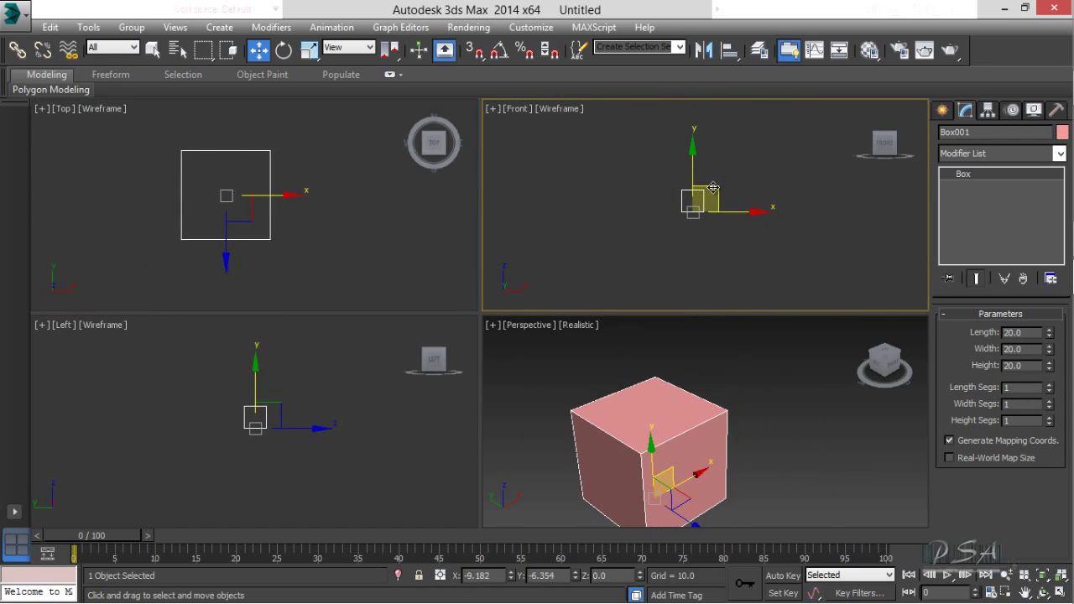
# Step: Reselect the box and shift it along the Y axis in the Top and Front viewports
pyautogui.click(292, 235)
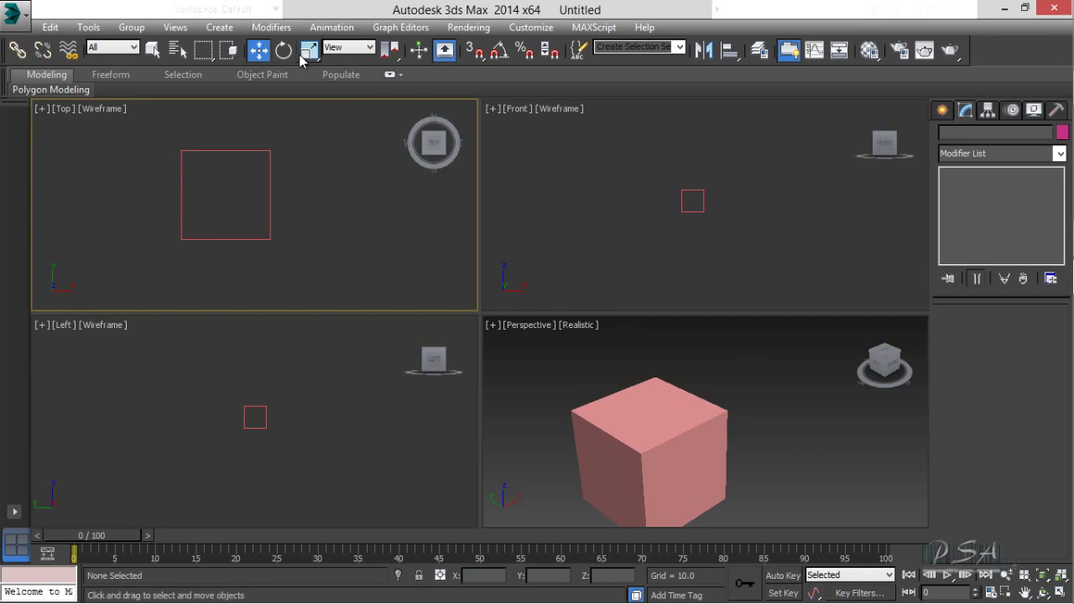
pyautogui.click(270, 172)
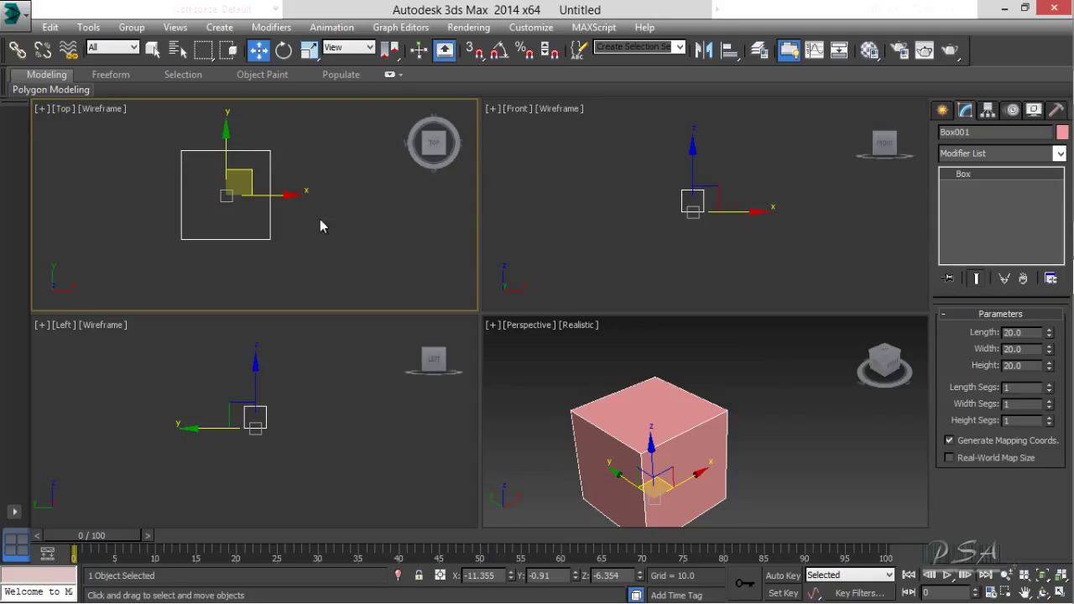
pyautogui.moveTo(271, 198)
pyautogui.mouseDown()
pyautogui.moveTo(268, 214)
pyautogui.moveTo(312, 218)
pyautogui.moveTo(270, 218)
pyautogui.mouseUp()
pyautogui.rightClick(679, 229)
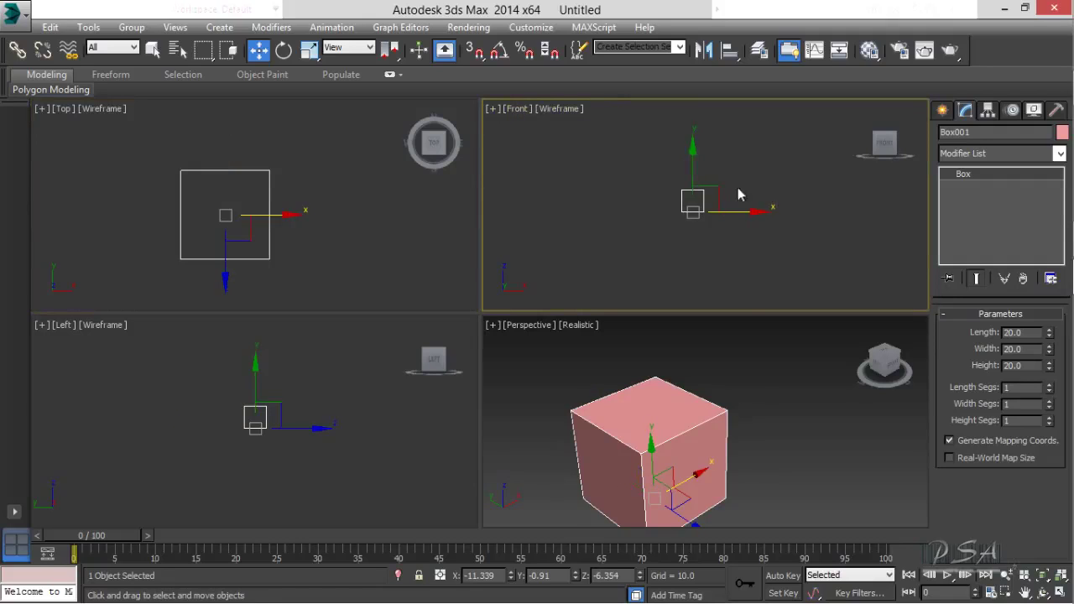
pyautogui.moveTo(693, 168); pyautogui.dragTo(703, 162)
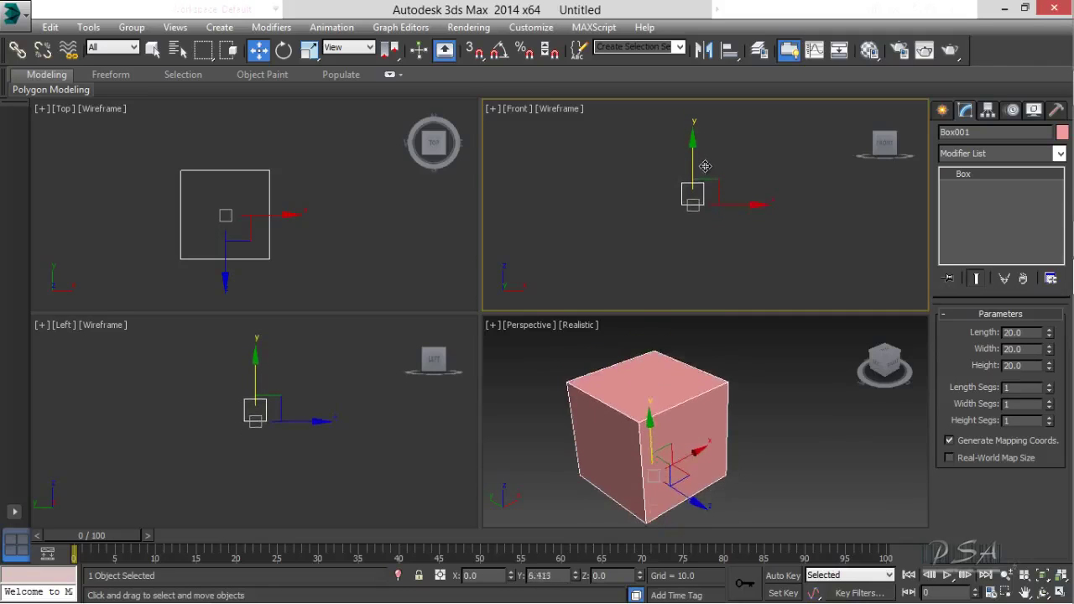
pyautogui.moveTo(706, 162); pyautogui.dragTo(709, 168)
pyautogui.moveTo(239, 175)
pyautogui.mouseDown()
pyautogui.moveTo(241, 159)
pyautogui.moveTo(272, 176)
pyautogui.moveTo(263, 198)
pyautogui.moveTo(228, 184)
pyautogui.moveTo(239, 182)
pyautogui.mouseUp()
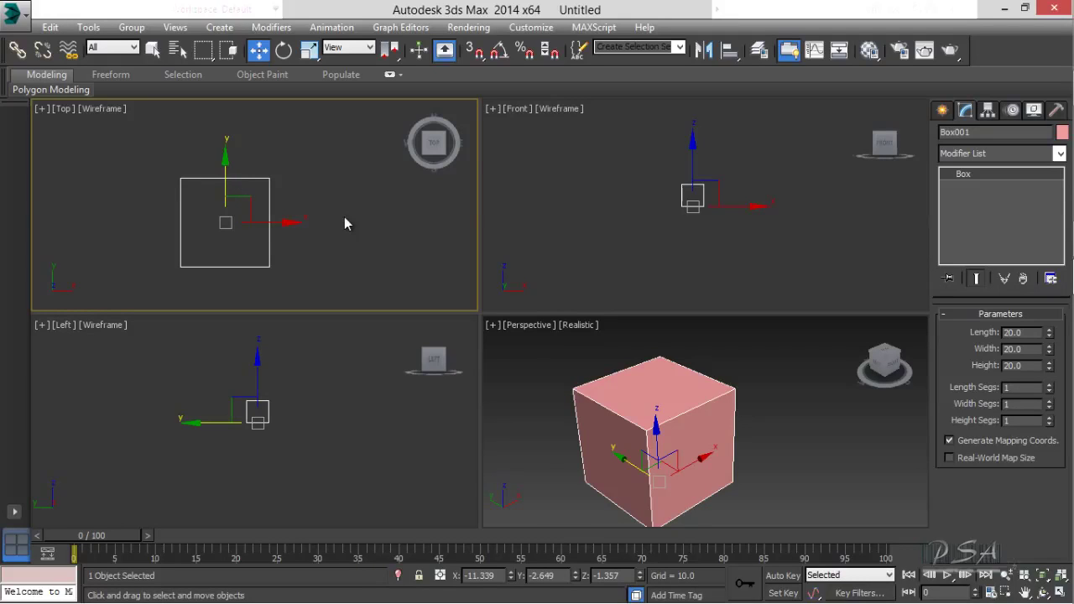
# Step: Reselect the box and place it at the world origin by setting X, Y and Z to 0
pyautogui.click(283, 171)
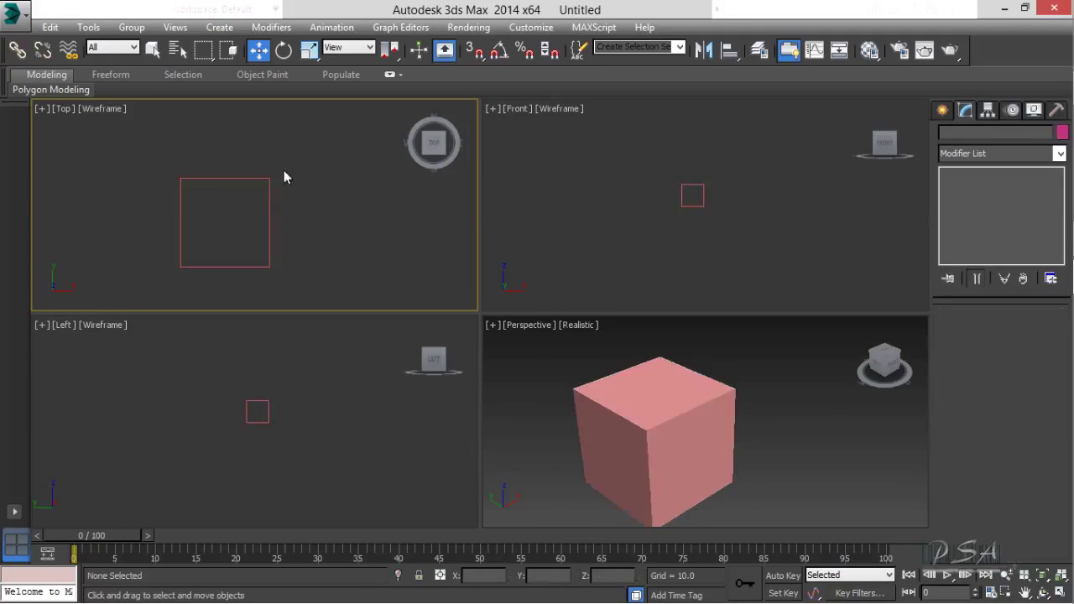
pyautogui.click(240, 201)
pyautogui.moveTo(333, 213)
pyautogui.mouseDown(button='middle')
pyautogui.moveTo(296, 177)
pyautogui.moveTo(333, 193)
pyautogui.mouseUp(button='middle')
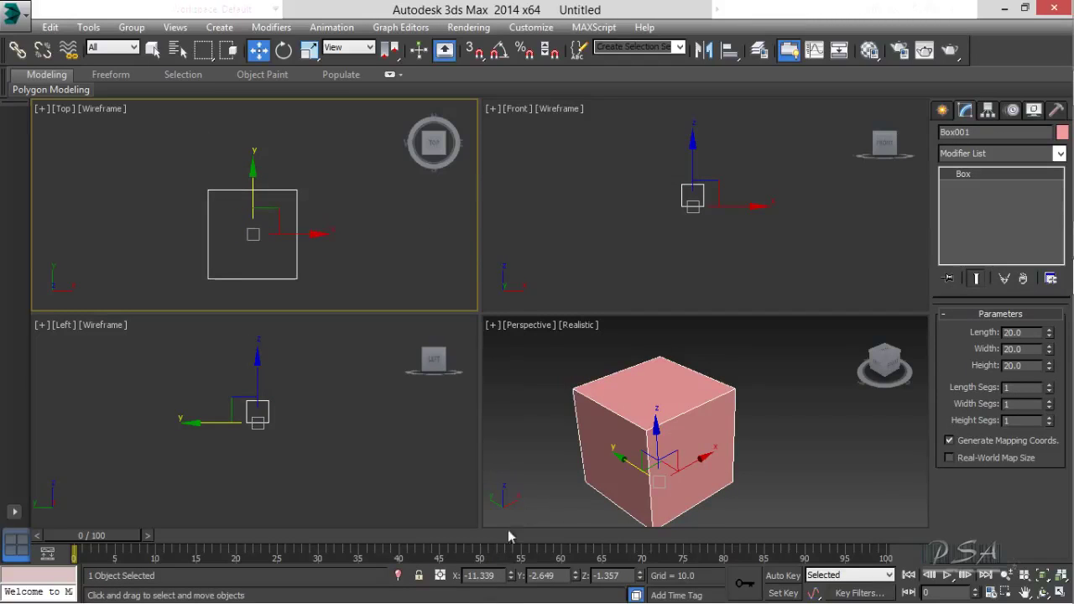
pyautogui.doubleClick(493, 576)
pyautogui.write('0')
pyautogui.press('Tab')
pyautogui.write('0')
pyautogui.press('Tab')
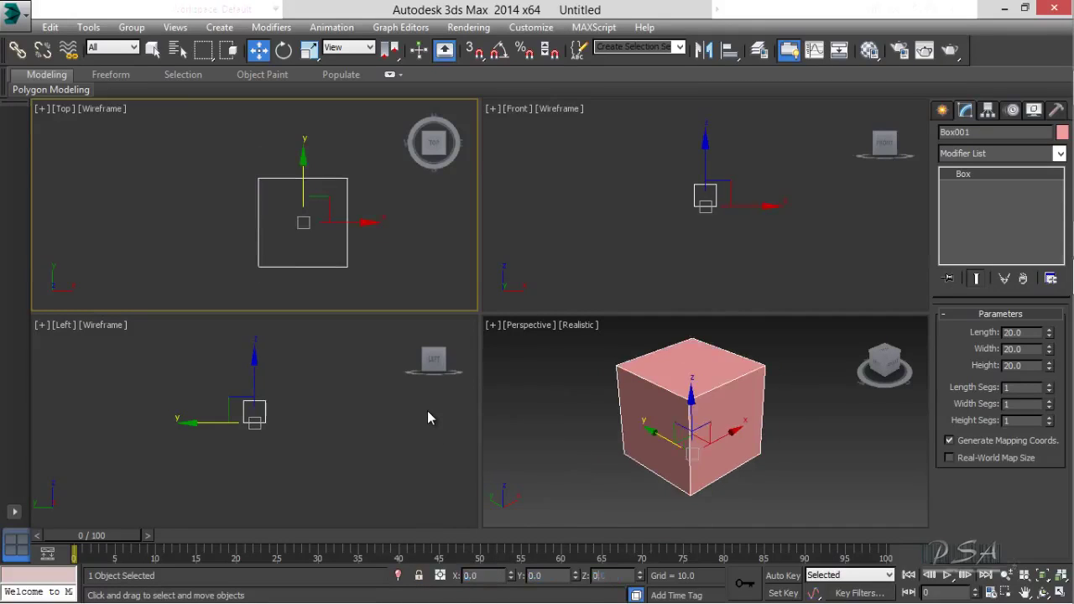
pyautogui.write('0')
pyautogui.press('Return')
# Step: Show the grid in the Top viewport and deselect the box
pyautogui.click(603, 436)
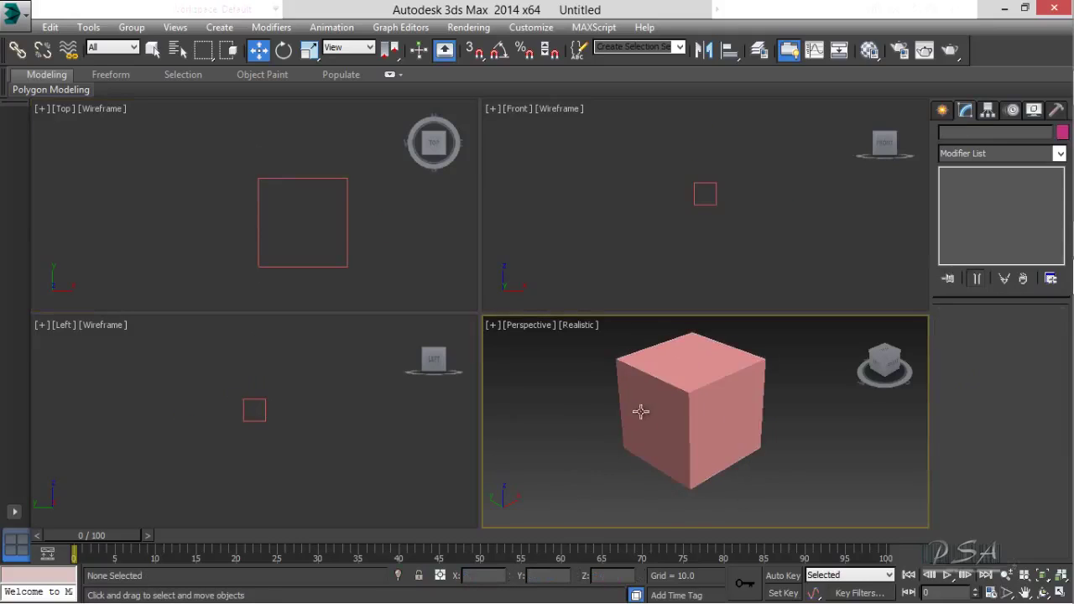
pyautogui.click(331, 221)
pyautogui.press('g')
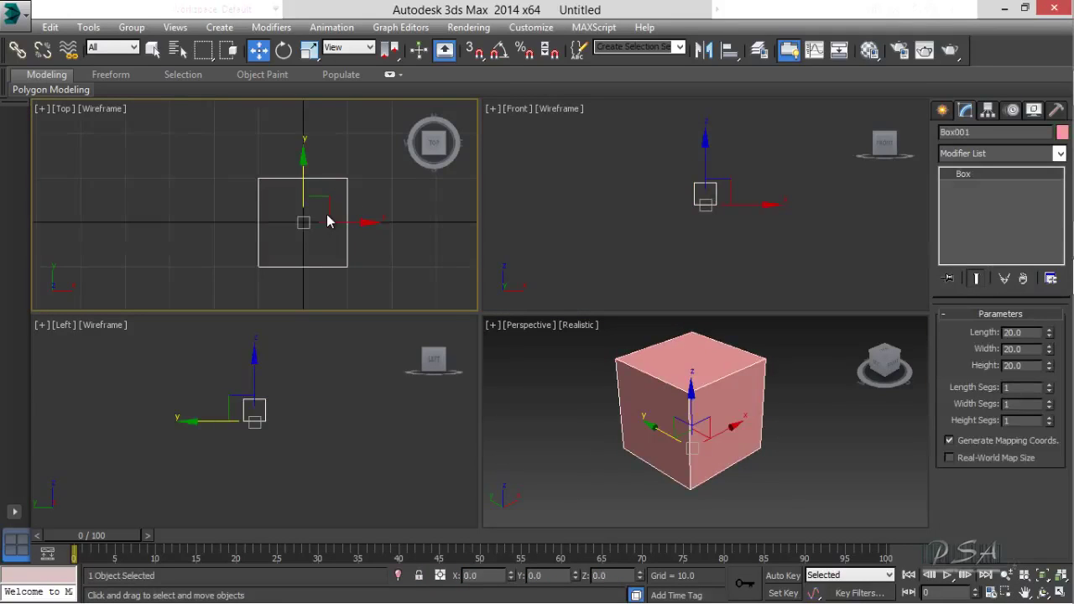
pyautogui.click(332, 243)
pyautogui.click(603, 233)
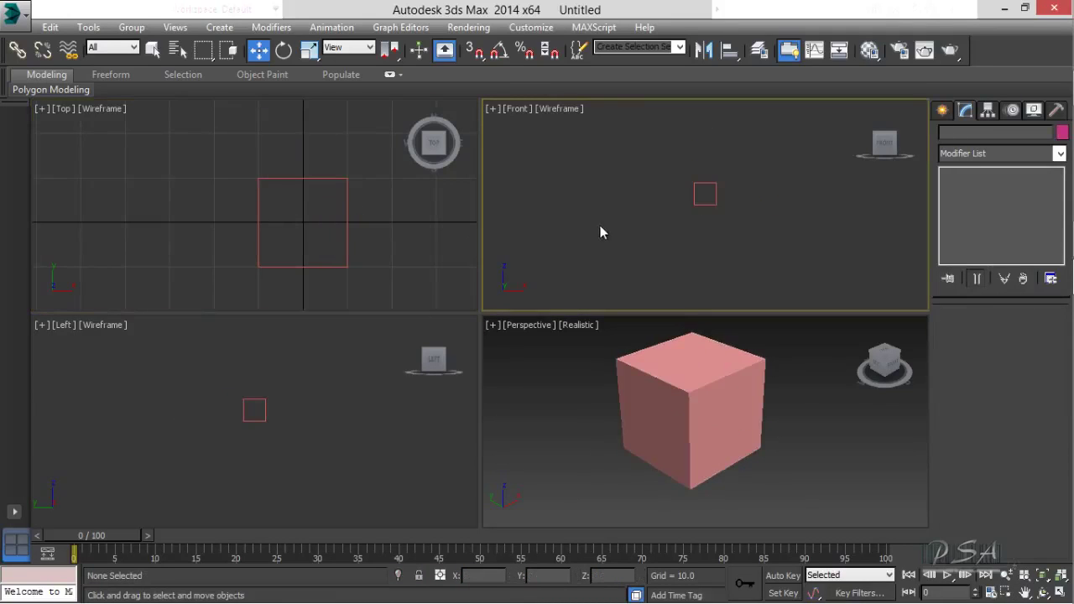
# Step: Switch the Perspective viewport to the Front view, return it to Perspective and restore its home orientation
pyautogui.middleClick(703, 399)
pyautogui.press('f')
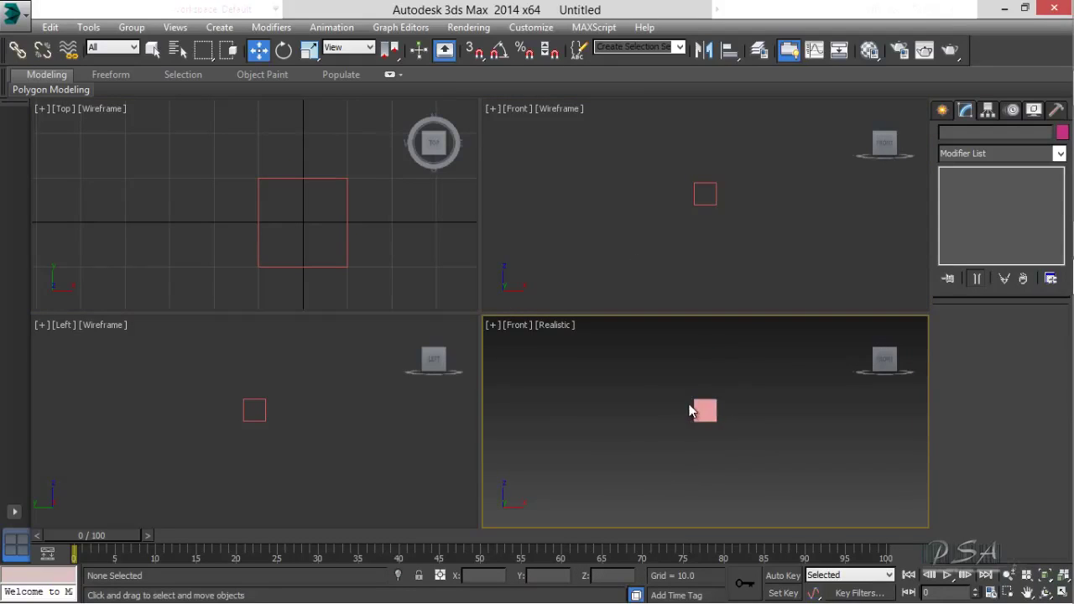
pyautogui.press('p')
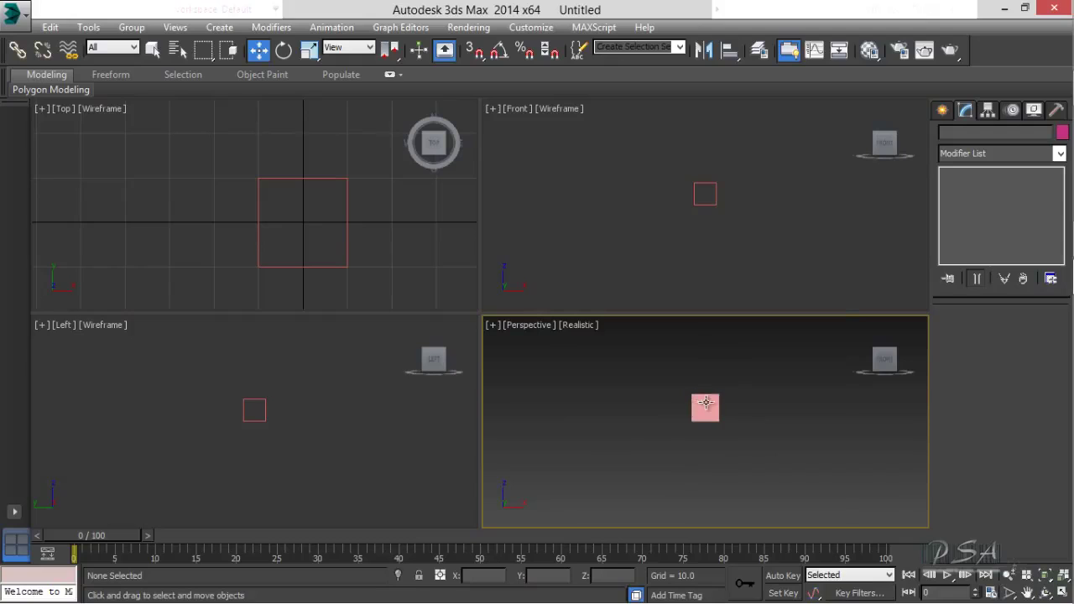
pyautogui.scroll(5, 707, 403)
pyautogui.scroll(-5, 704, 403)
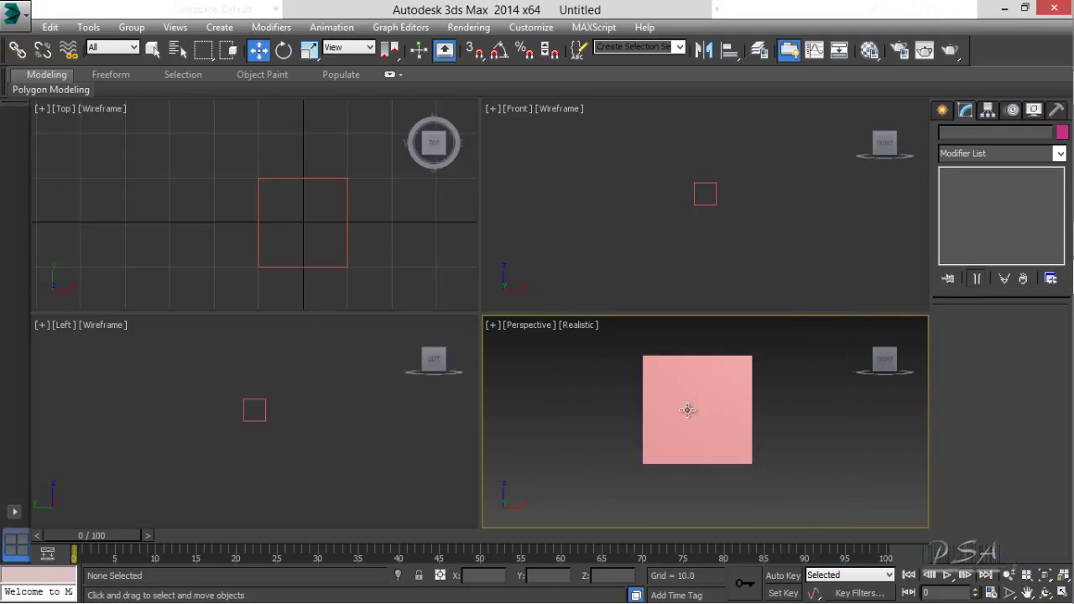
pyautogui.click(885, 369)
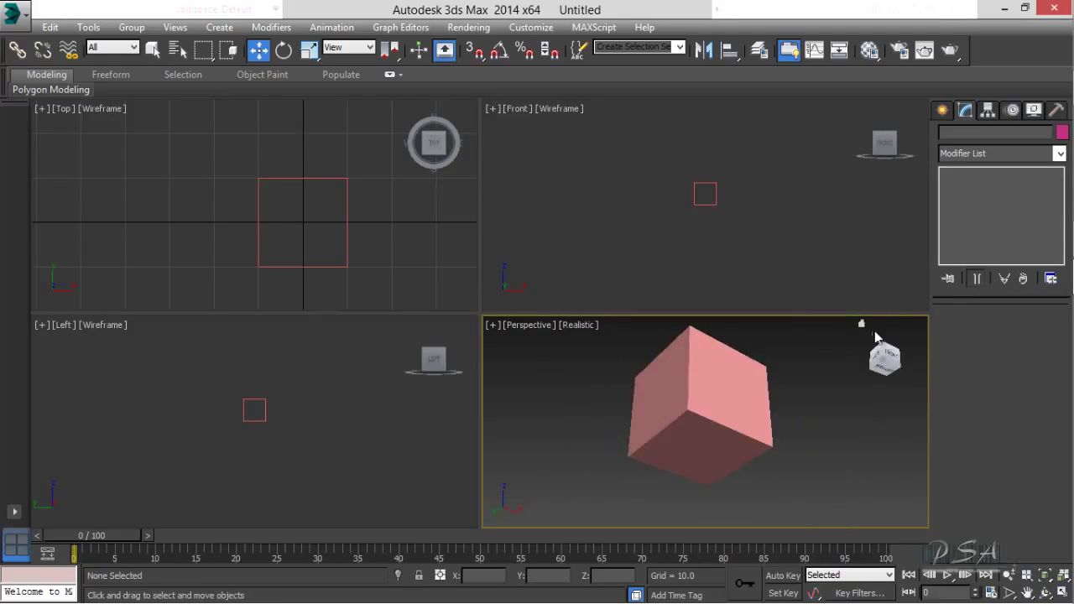
pyautogui.click(861, 324)
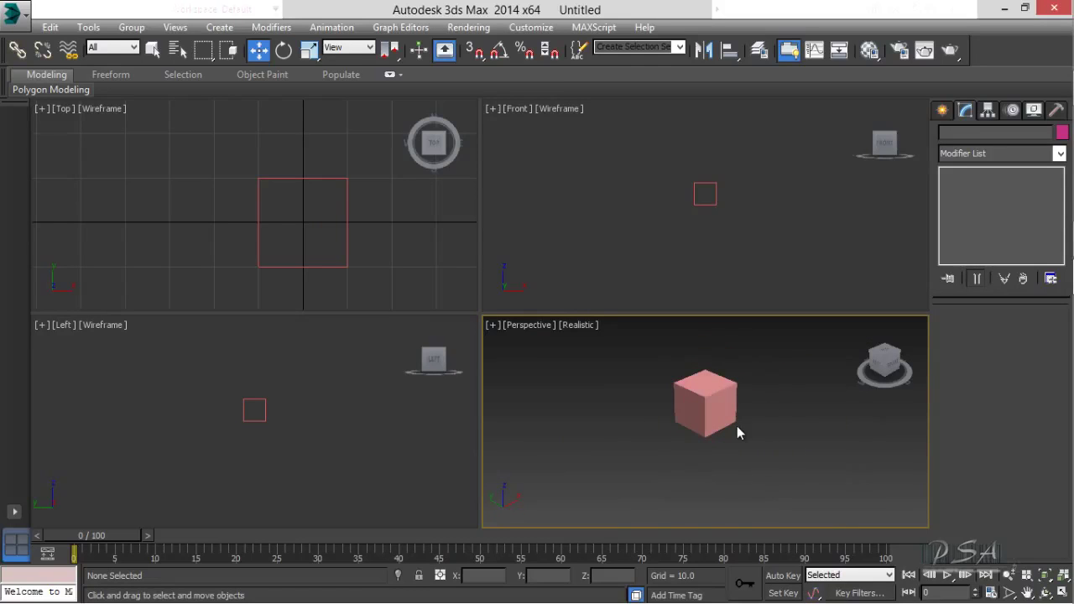
# Step: Show the grid in the Perspective viewport and select the box there
pyautogui.press('g')
pyautogui.scroll(5, 730, 432)
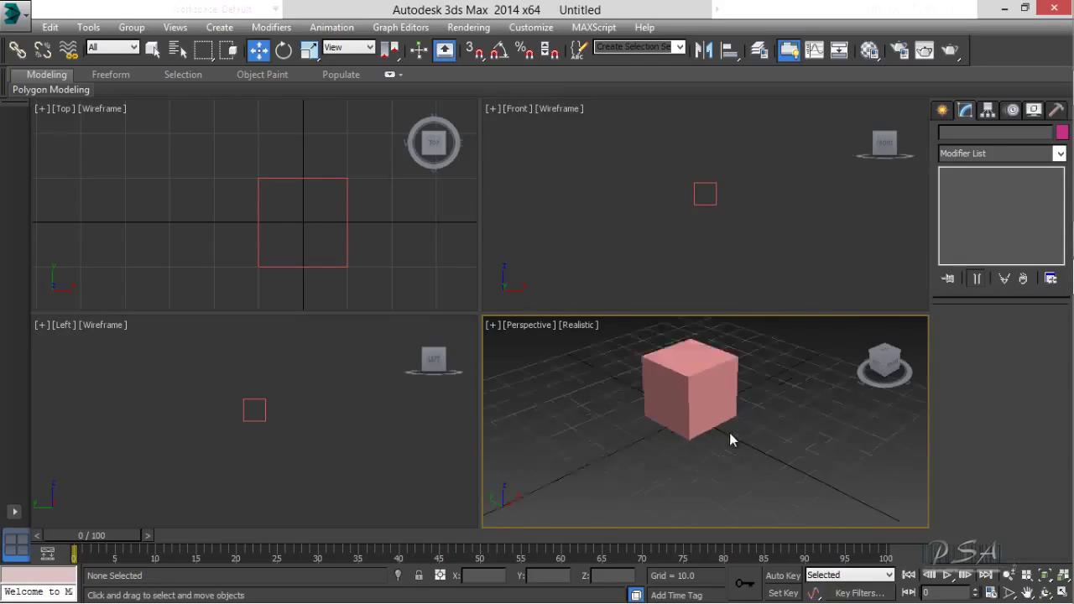
pyautogui.scroll(-2, 697, 371)
pyautogui.click(687, 395)
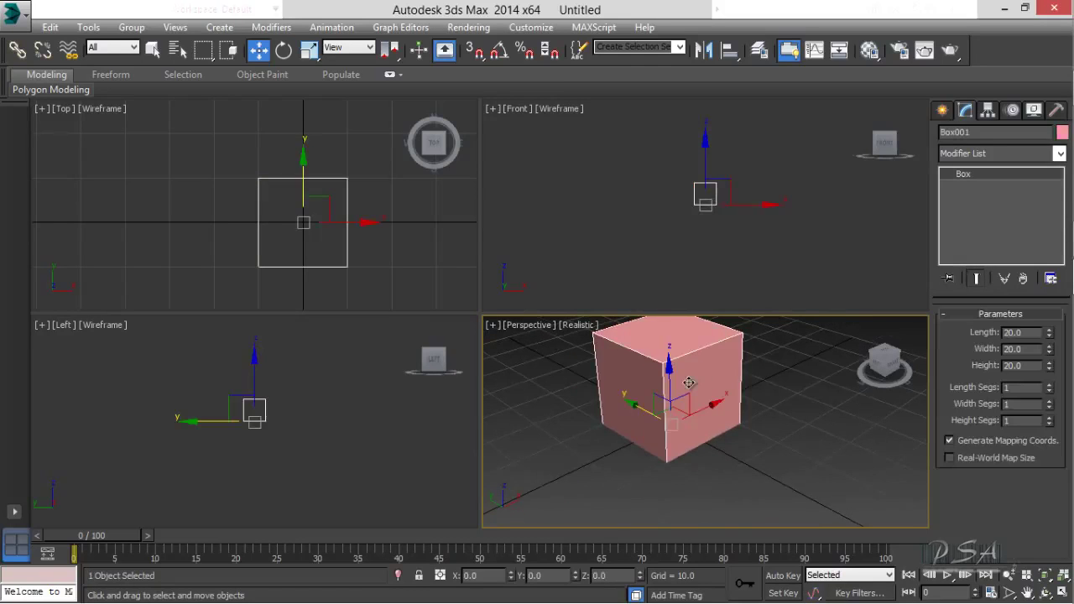
# Step: Show the grid in the Front and Left viewports, with the box enlarged in both
pyautogui.rightClick(263, 386)
pyautogui.rightClick(801, 216)
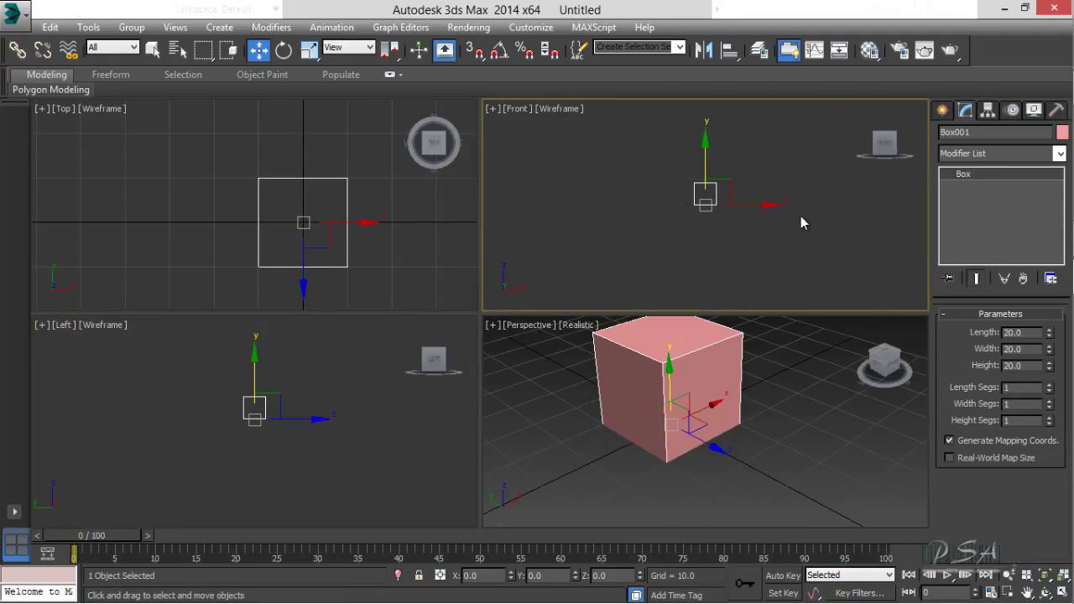
pyautogui.scroll(8, 711, 214)
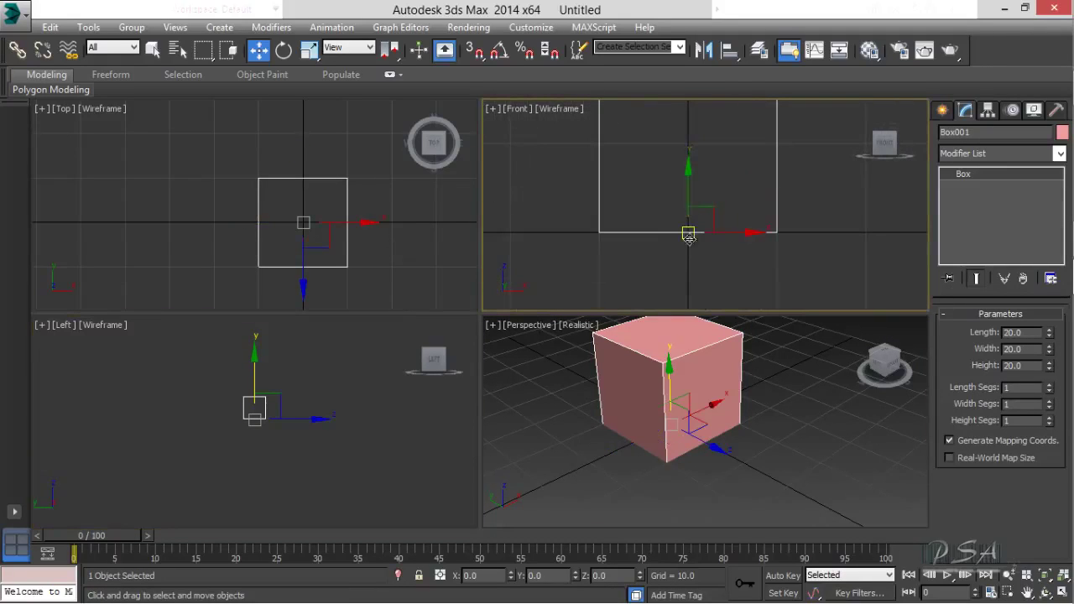
pyautogui.rightClick(285, 461)
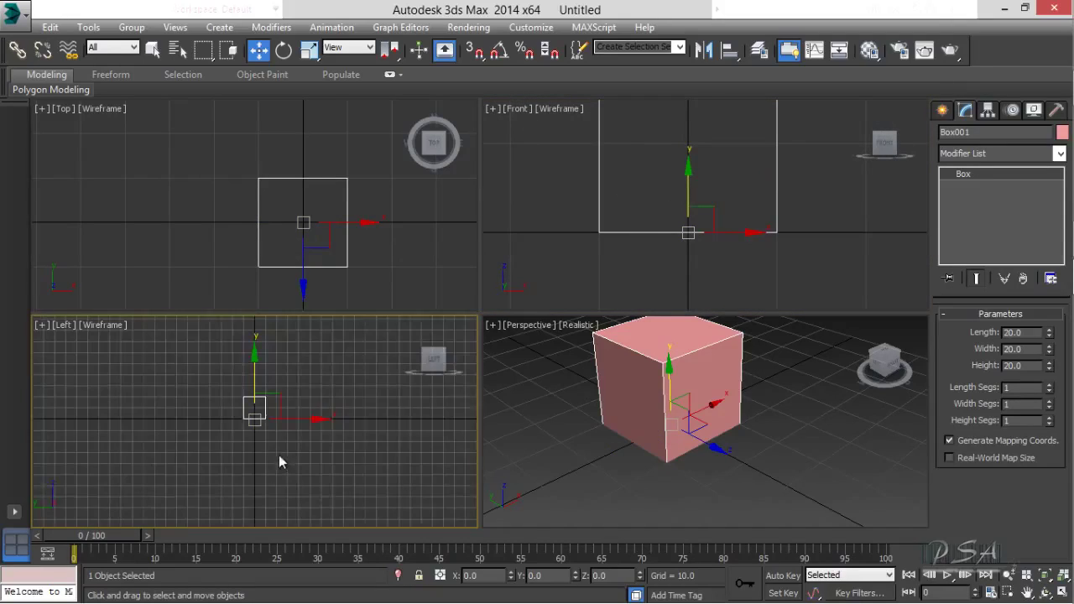
pyautogui.scroll(5, 222, 413)
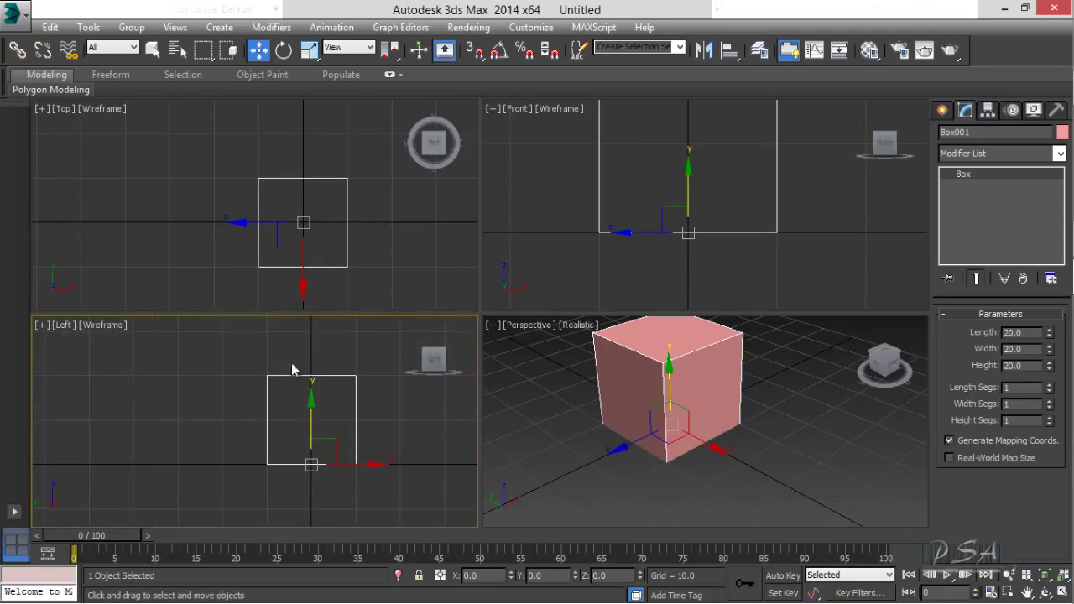
# Step: Move the box slightly along Y in the Top viewport, to about -0.43
pyautogui.moveTo(367, 185); pyautogui.dragTo(319, 228)
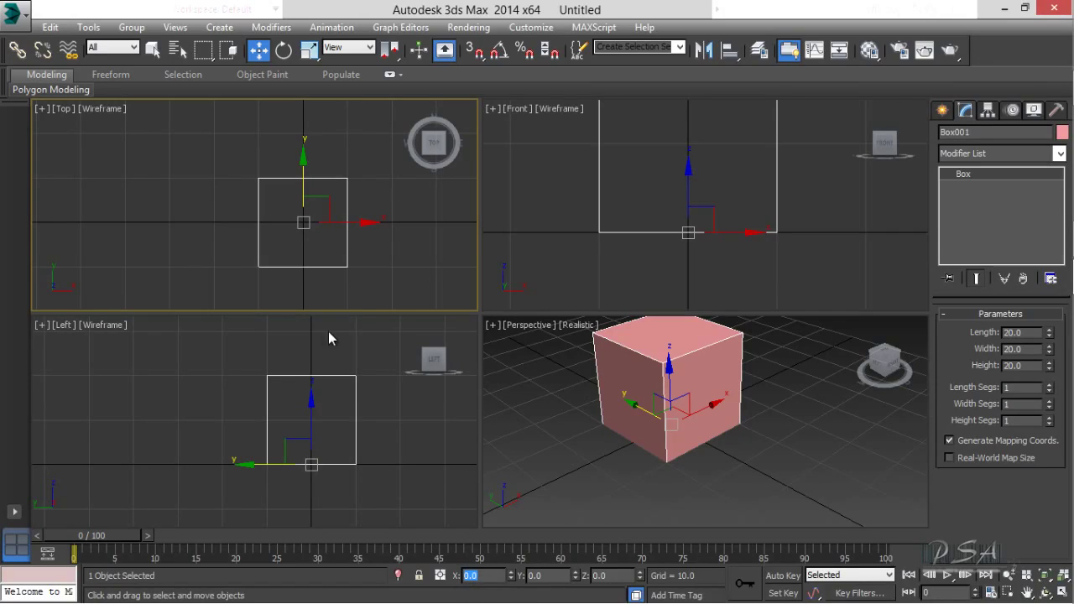
pyautogui.click(361, 266)
pyautogui.moveTo(347, 179); pyautogui.dragTo(301, 186)
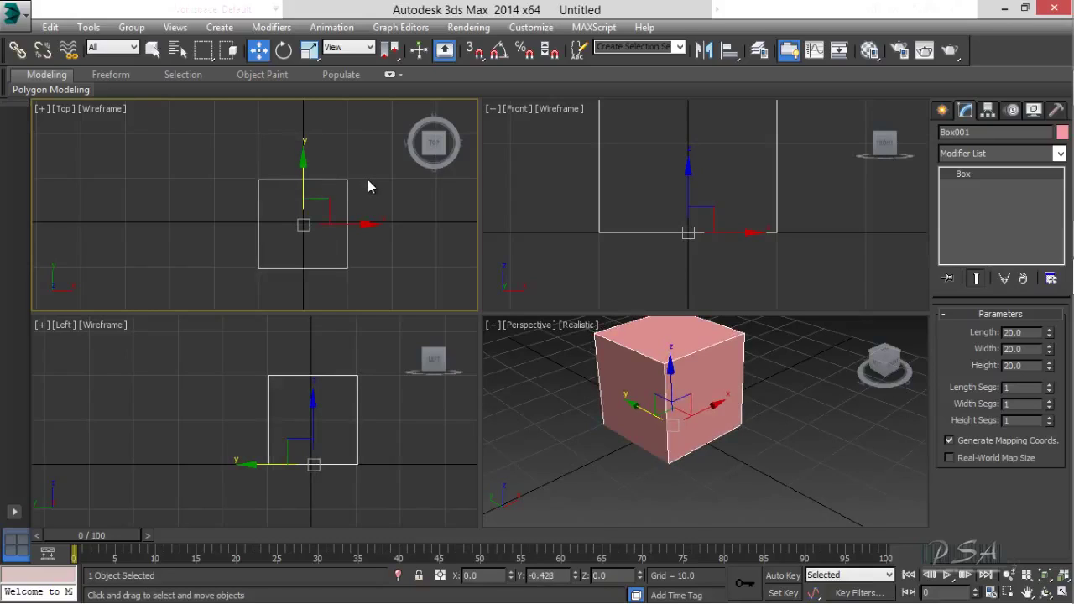
# Step: Enable Affect Pivot Only for the box and center its pivot to the object
pyautogui.click(989, 112)
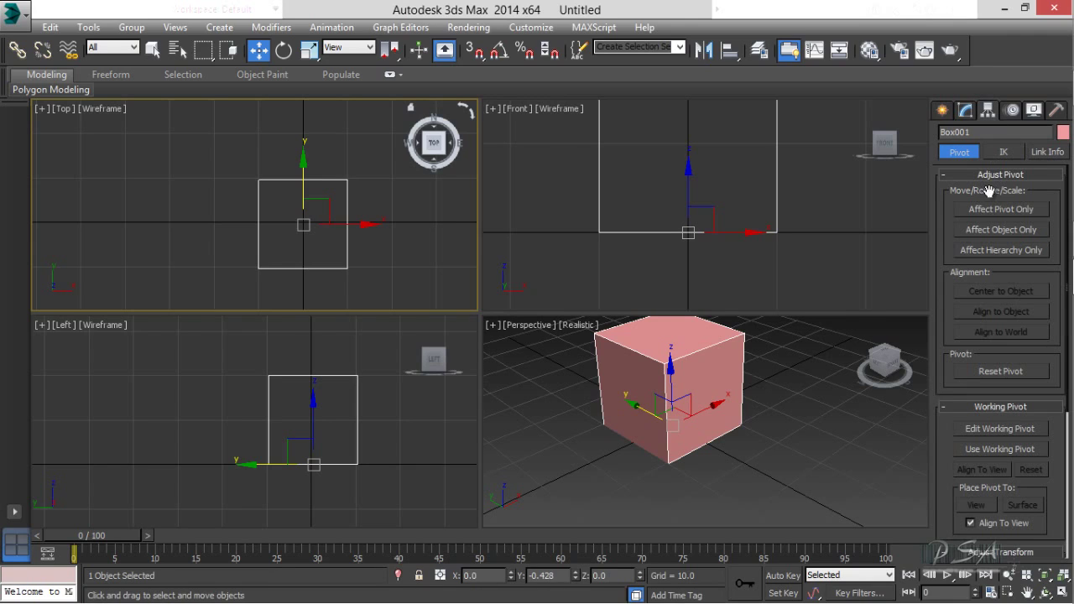
pyautogui.click(990, 210)
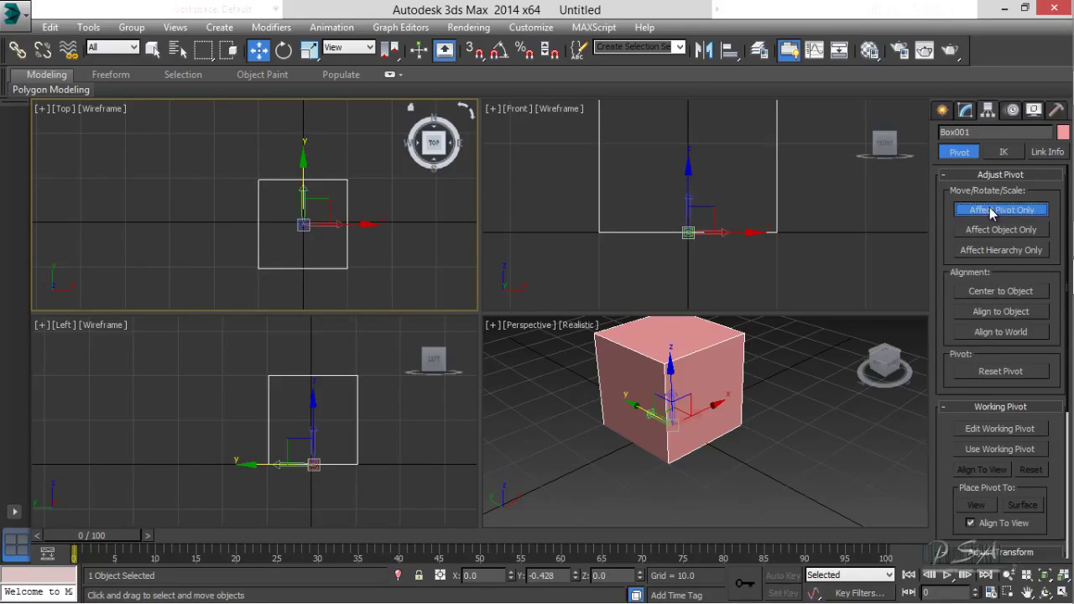
pyautogui.click(996, 292)
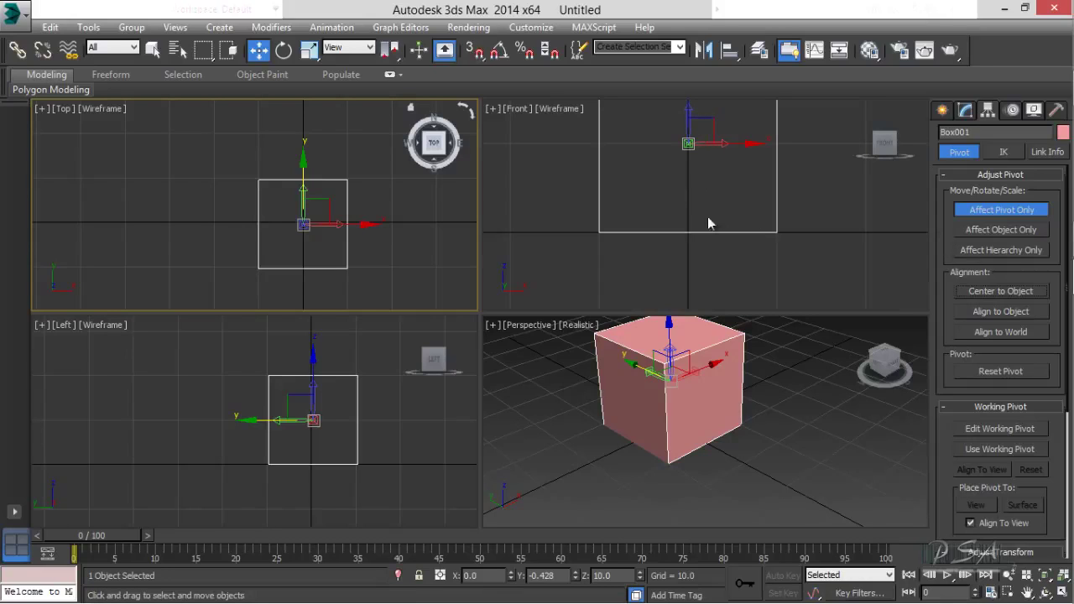
# Step: Move the pivot outside the box's lower-left corner in the Front viewport and center it to the object again
pyautogui.scroll(-3, 687, 232)
pyautogui.moveTo(679, 125); pyautogui.dragTo(680, 194)
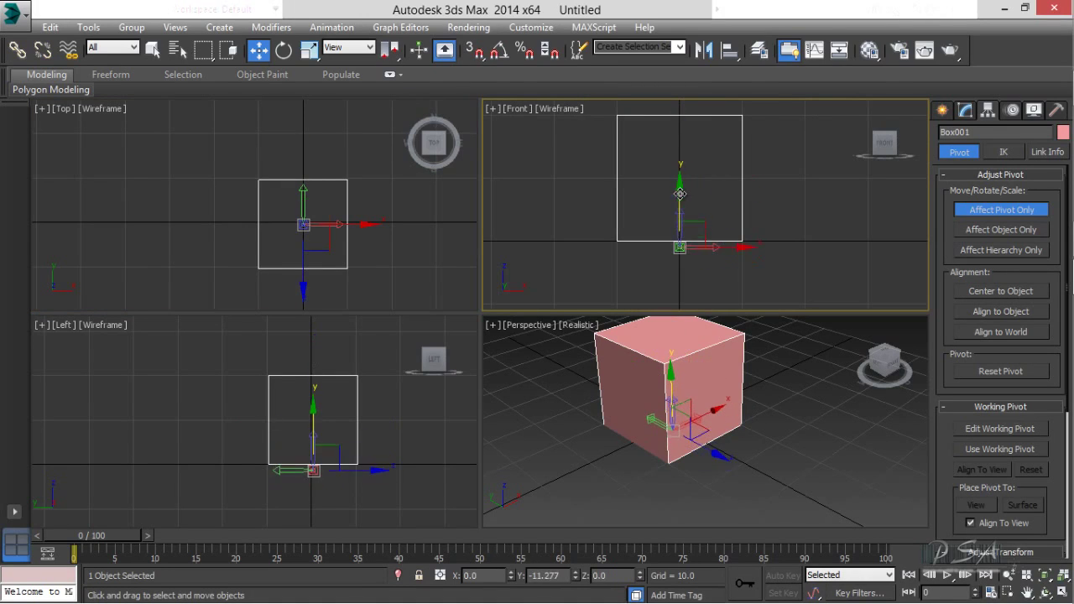
pyautogui.moveTo(734, 247); pyautogui.dragTo(661, 249)
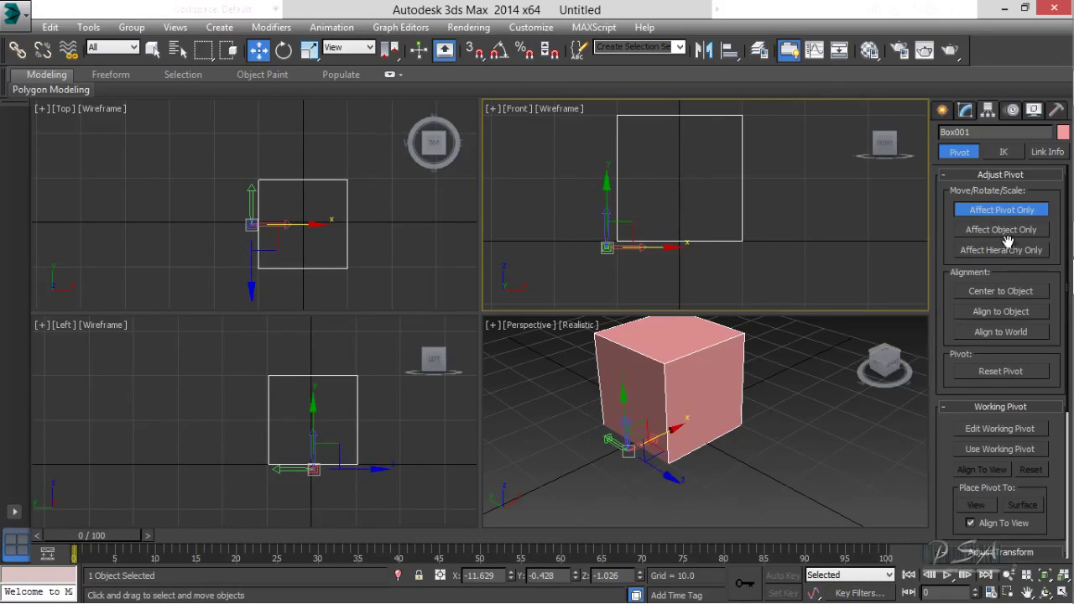
pyautogui.click(1005, 291)
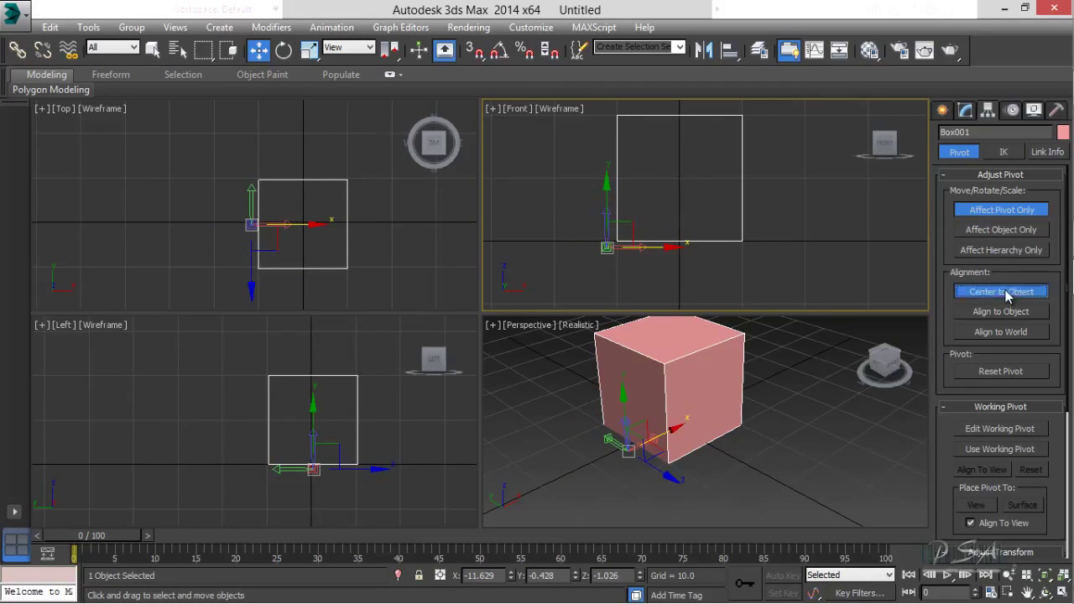
pyautogui.click(813, 214)
pyautogui.click(740, 194)
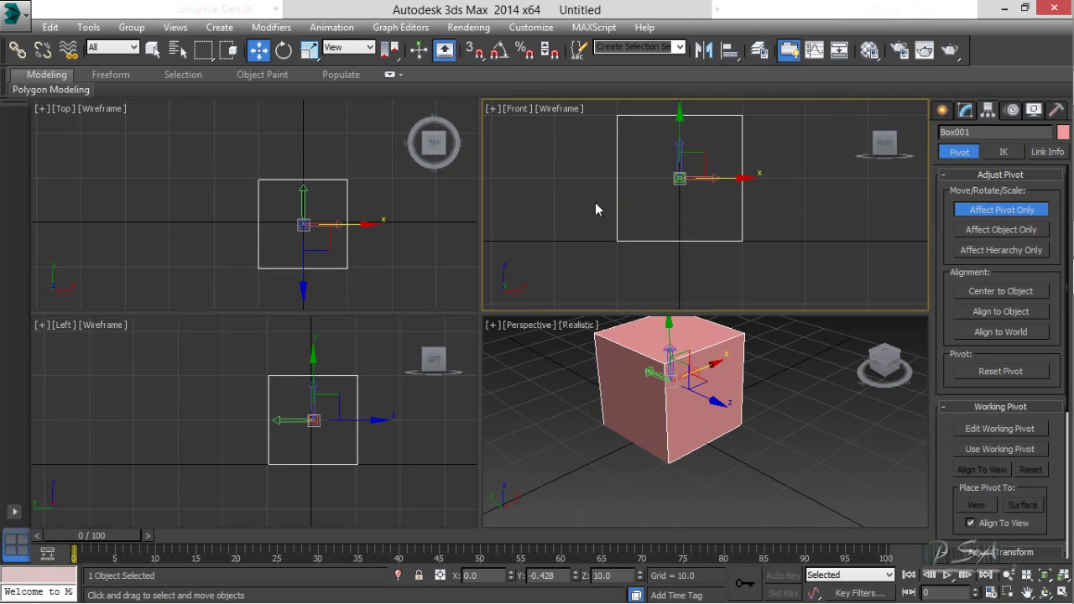
# Step: Nudge the pivot along X to about 0.26 in the Front viewport and leave pivot editing
pyautogui.moveTo(735, 178)
pyautogui.mouseDown()
pyautogui.moveTo(768, 178)
pyautogui.moveTo(727, 178)
pyautogui.moveTo(737, 177)
pyautogui.mouseUp()
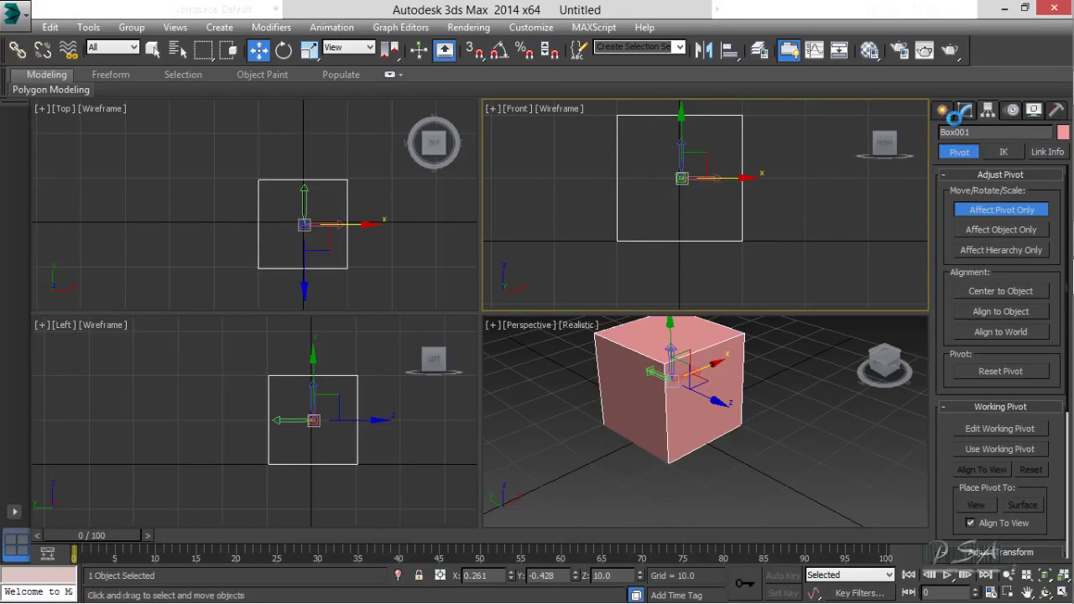
pyautogui.click(943, 110)
pyautogui.click(776, 162)
# Step: Place the box's pivot at the world origin by setting its X, Y and Z position to 0
pyautogui.click(683, 217)
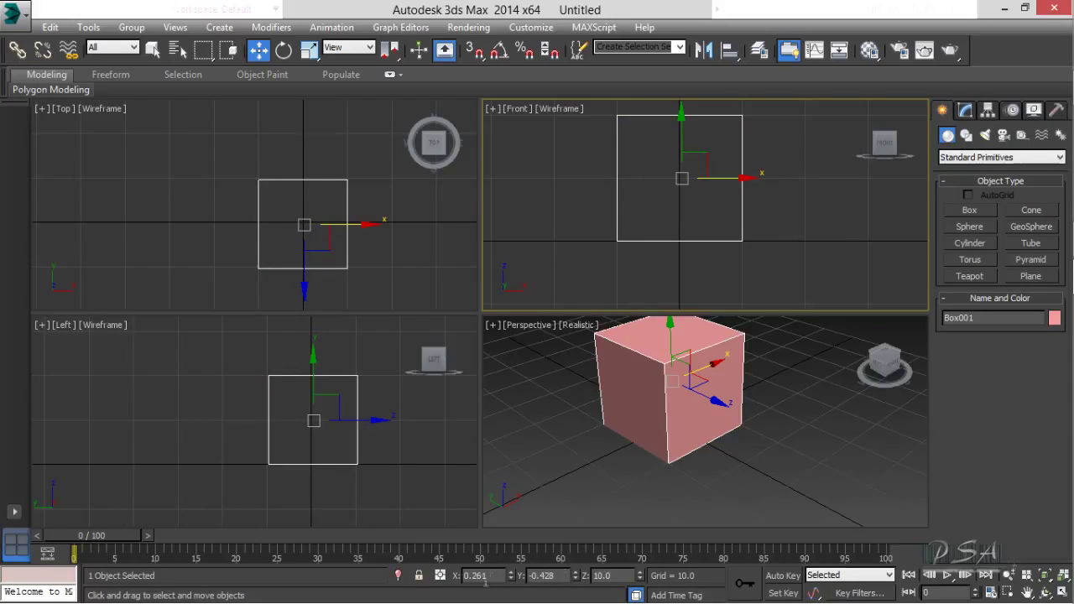
pyautogui.write('0')
pyautogui.press('Tab')
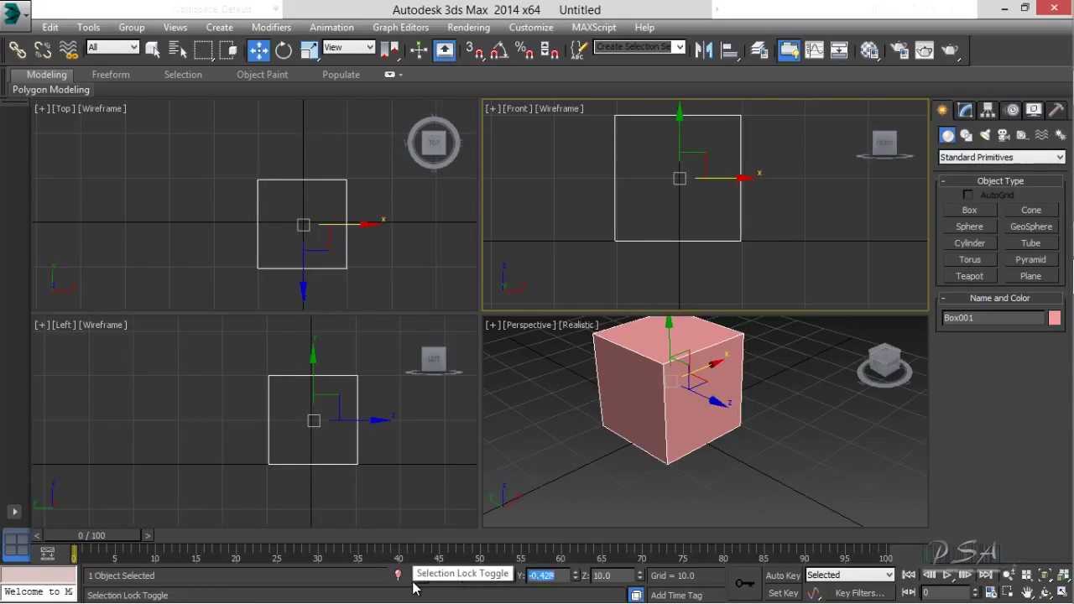
pyautogui.write('0')
pyautogui.press('Tab')
pyautogui.write('0')
pyautogui.press('Tab')
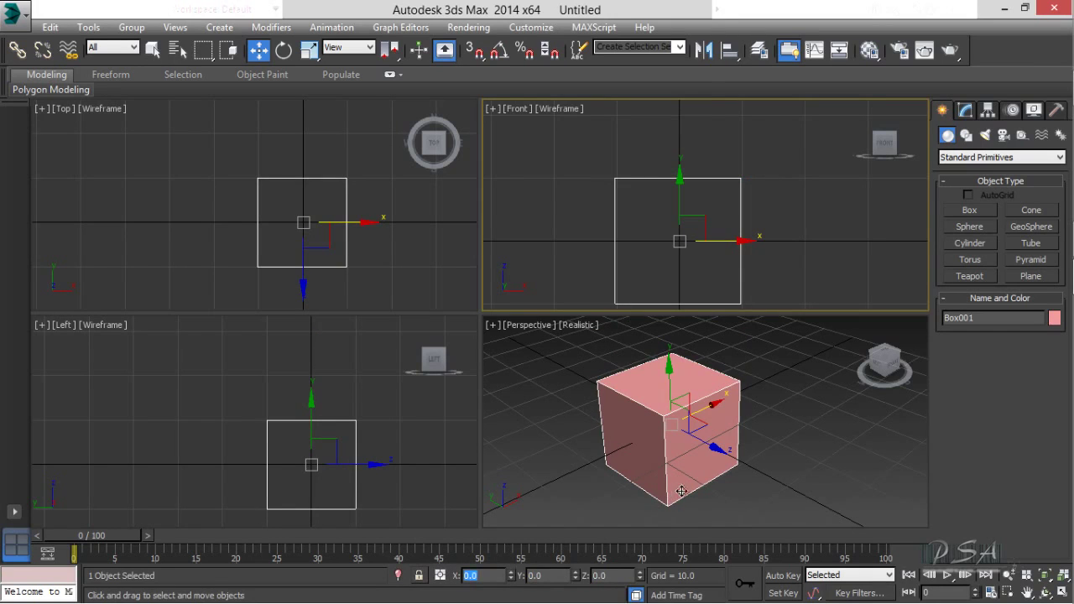
# Step: Examine how the box sits around the origin and the grid in the Perspective and Front viewports
pyautogui.click(767, 436)
pyautogui.click(678, 447)
pyautogui.scroll(3, 677, 448)
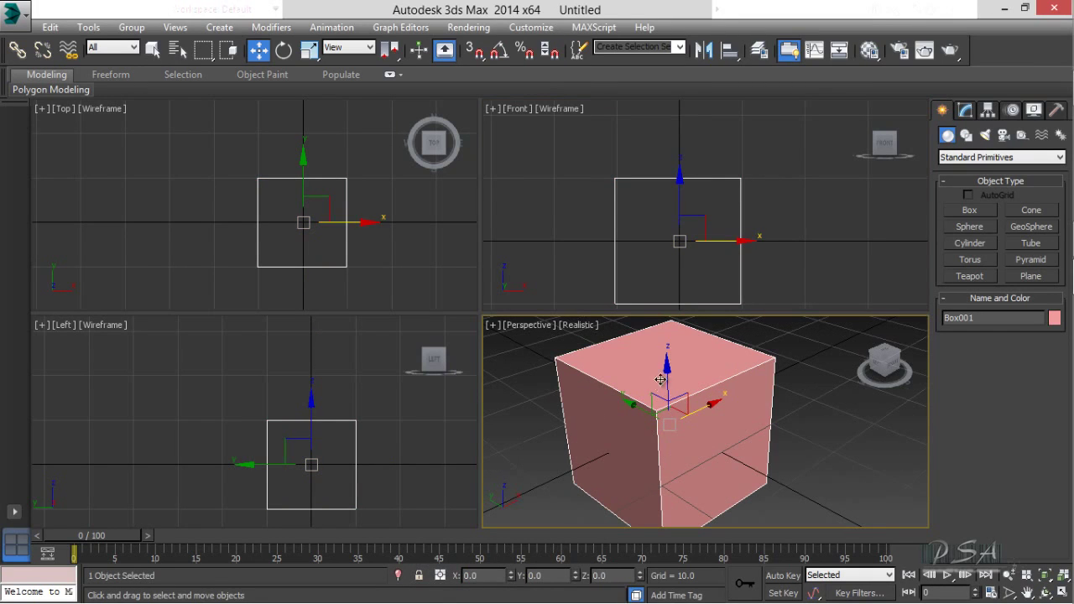
pyautogui.click(798, 173)
pyautogui.click(686, 247)
pyautogui.moveTo(687, 270); pyautogui.dragTo(686, 219, button='middle')
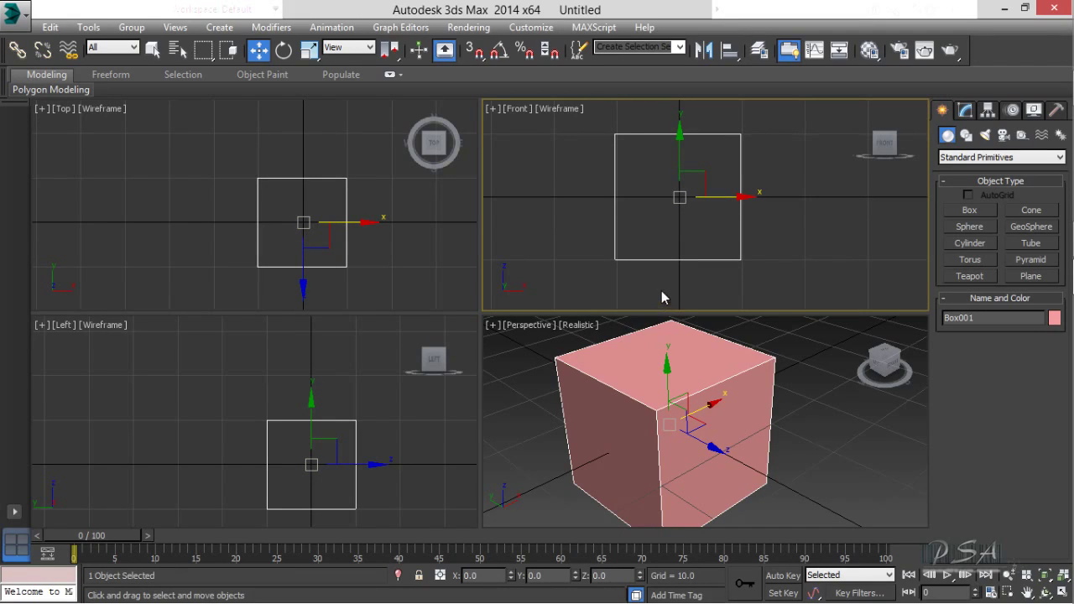
pyautogui.click(694, 323)
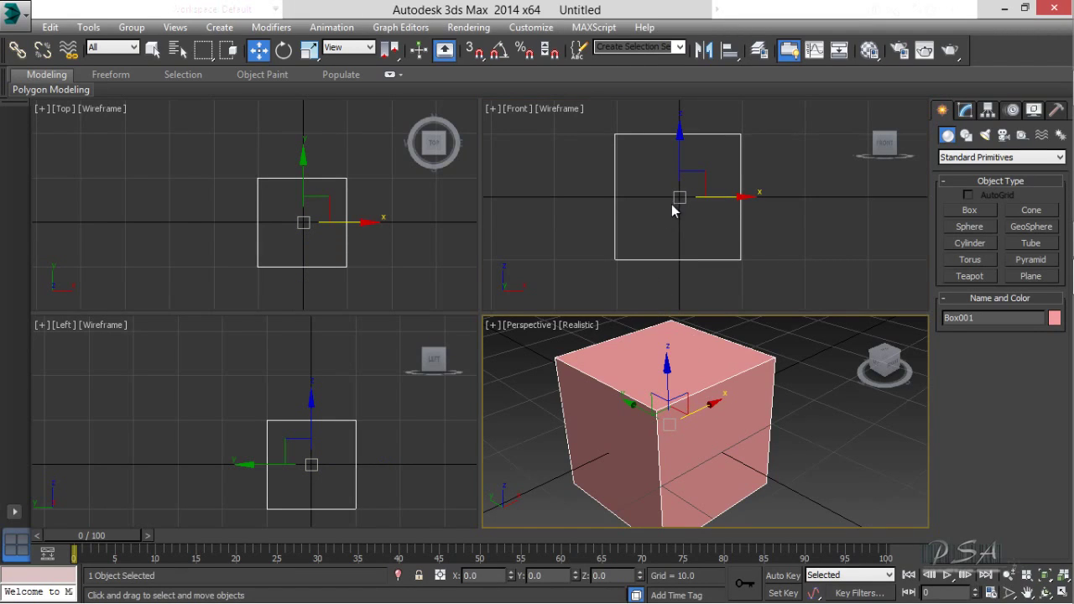
pyautogui.doubleClick(466, 575)
# Step: Open Move Transform Type-In for the box and use its screen X offset to shift it to about 61.1 and back to about 14.5
pyautogui.rightClick(318, 248)
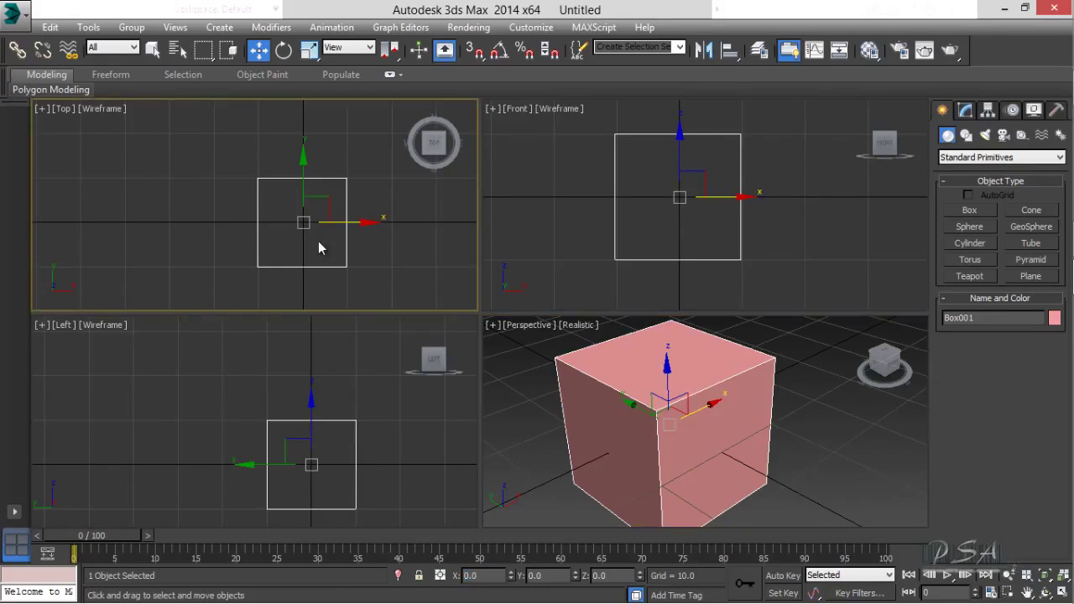
pyautogui.scroll(-5, 318, 240)
pyautogui.moveTo(379, 221); pyautogui.dragTo(283, 204, button='middle')
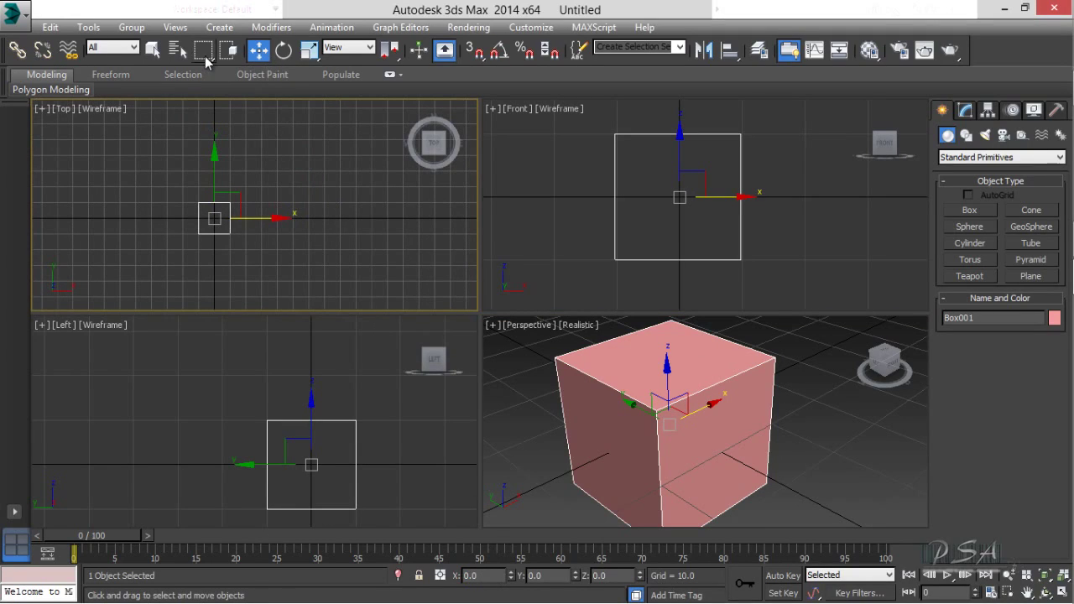
pyautogui.rightClick(258, 49)
pyautogui.moveTo(147, 186); pyautogui.dragTo(228, 148)
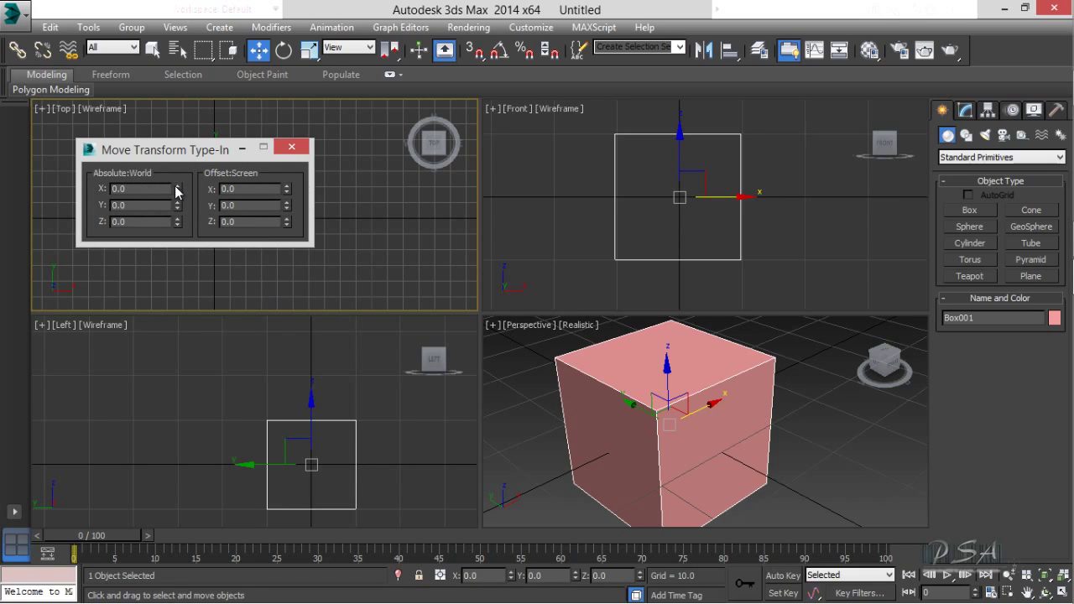
pyautogui.moveTo(286, 189); pyautogui.dragTo(301, 117)
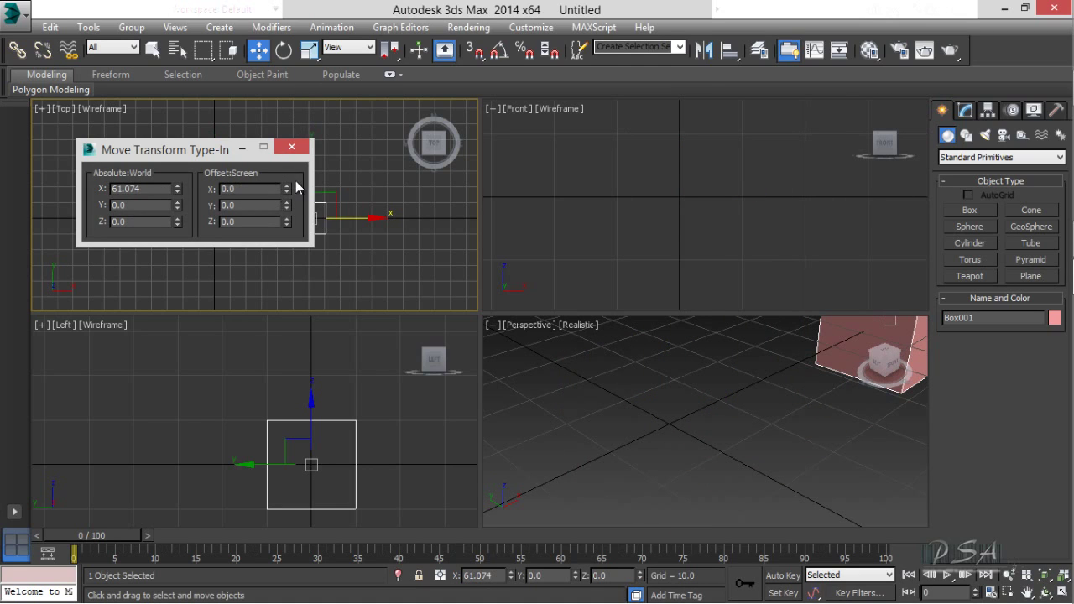
pyautogui.moveTo(287, 193); pyautogui.dragTo(288, 265)
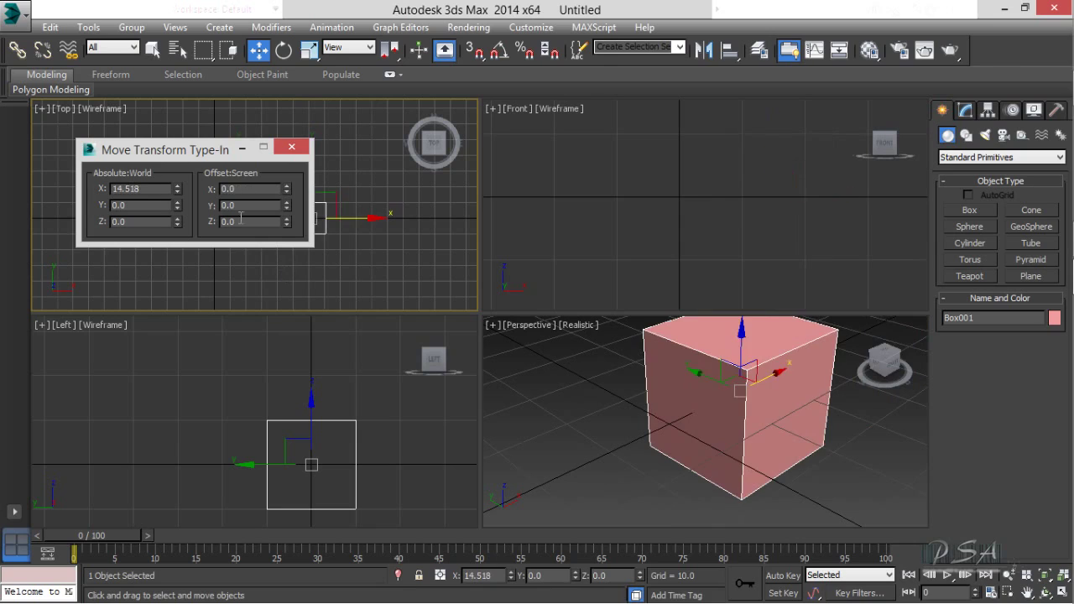
# Step: Shift the box along X to 81.074 using the Move Transform Type-In screen offset and close the dialog
pyautogui.hotkey('ctrl', 'z')
pyautogui.moveTo(238, 190); pyautogui.dragTo(212, 189)
pyautogui.press('Return')
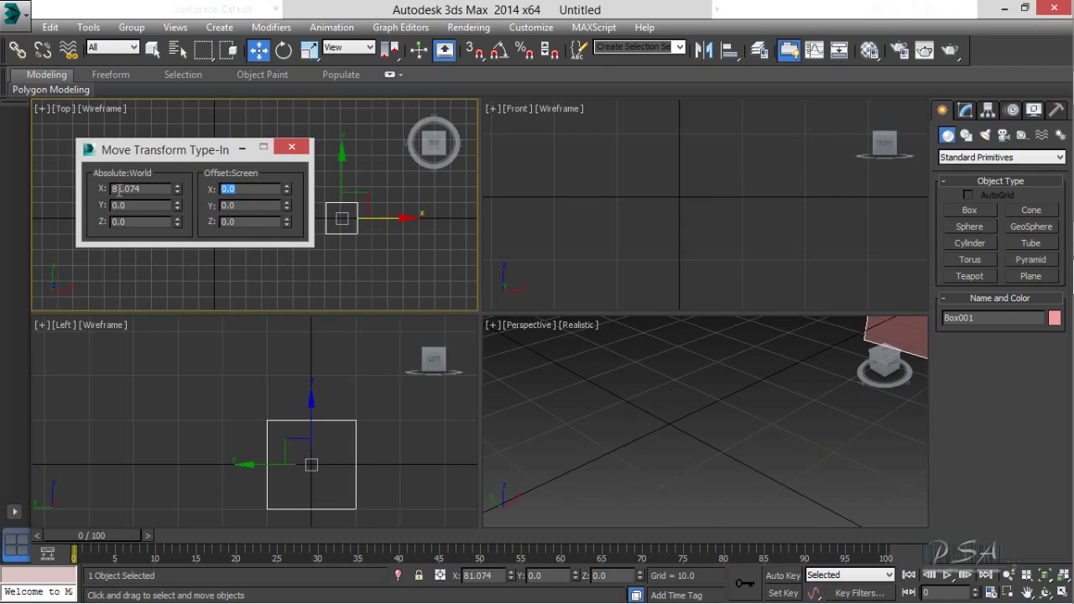
pyautogui.doubleClick(151, 188)
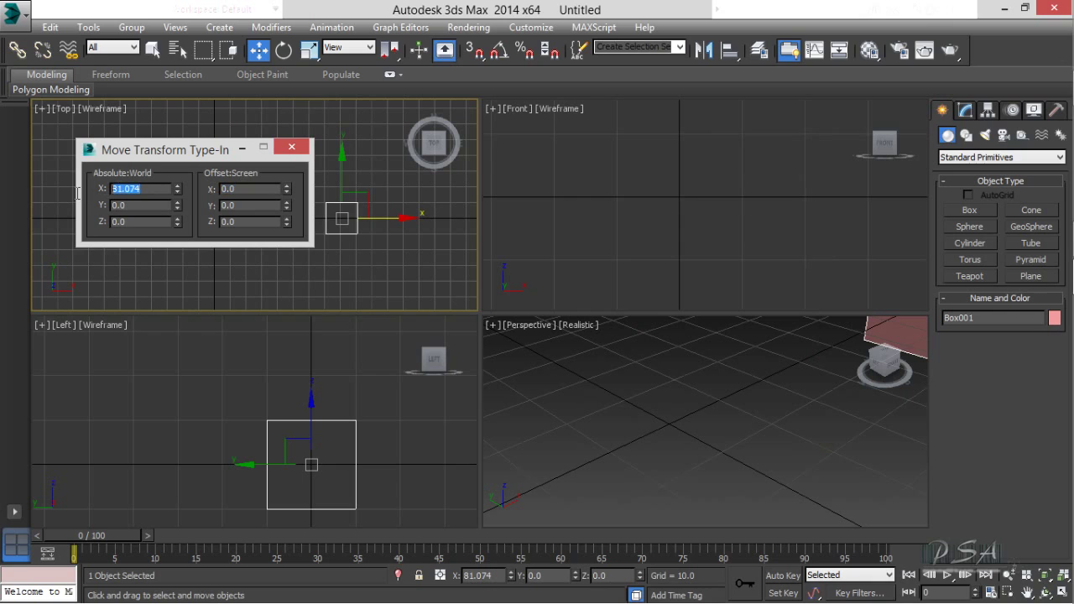
pyautogui.click(291, 149)
pyautogui.scroll(-5, 706, 381)
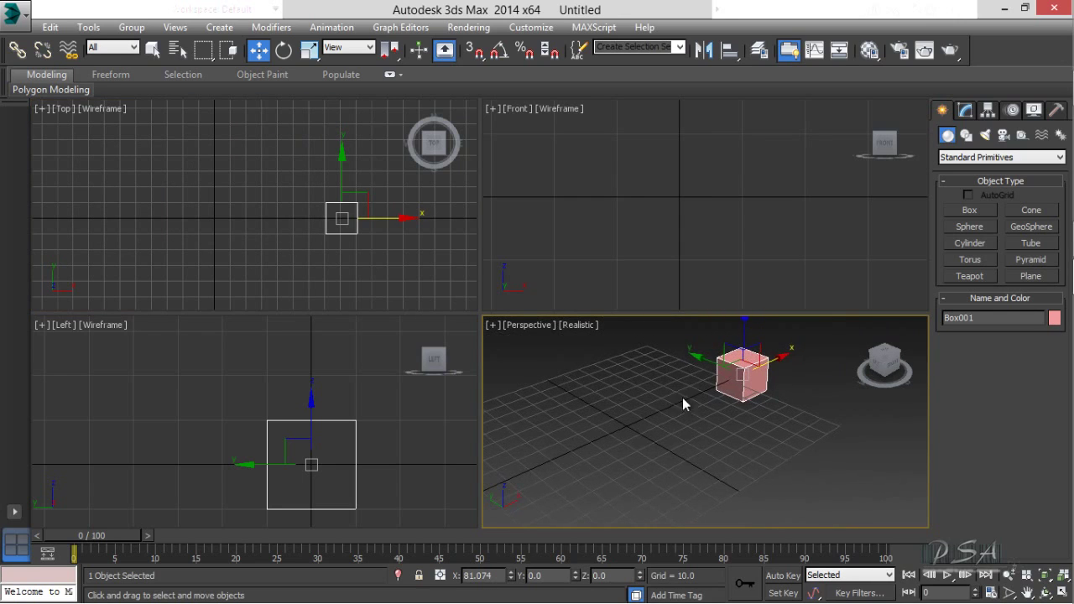
# Step: Try rotating the box by -4.5 degrees about X in the Top viewport and undo the rotation
pyautogui.click(284, 51)
pyautogui.moveTo(792, 411); pyautogui.dragTo(604, 433, button='middle')
pyautogui.scroll(3, 646, 377)
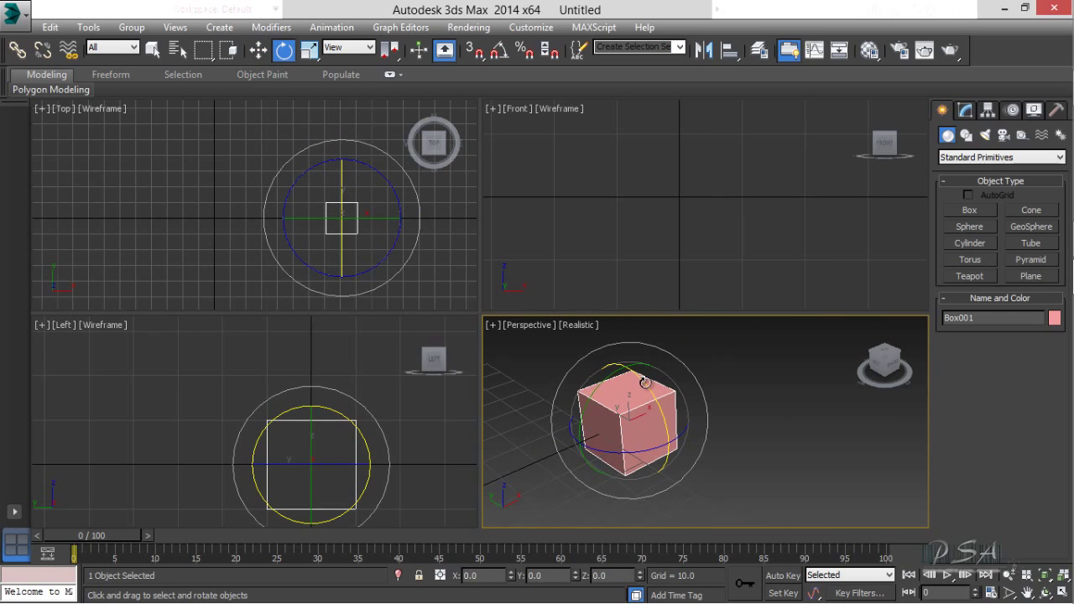
pyautogui.rightClick(335, 215)
pyautogui.scroll(3, 343, 215)
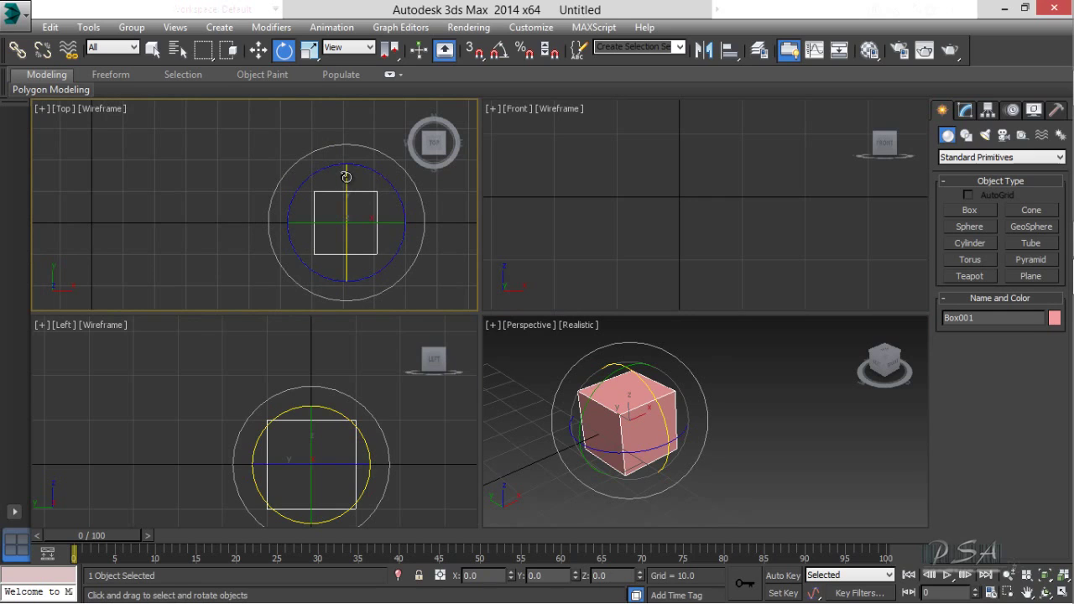
pyautogui.moveTo(346, 177); pyautogui.dragTo(339, 169)
pyautogui.hotkey('ctrl', 's')
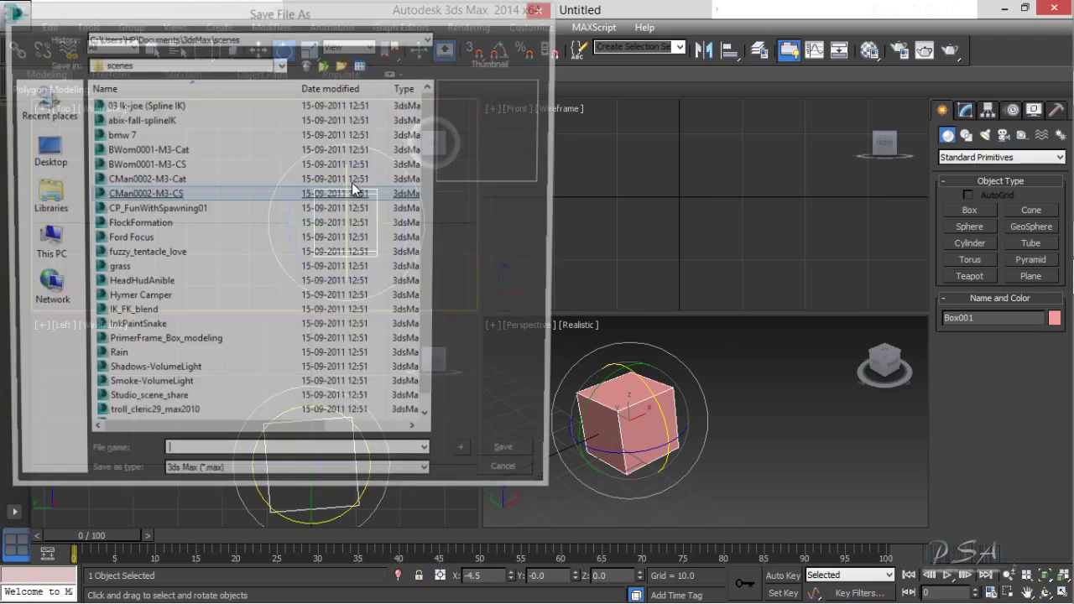
pyautogui.press('Escape')
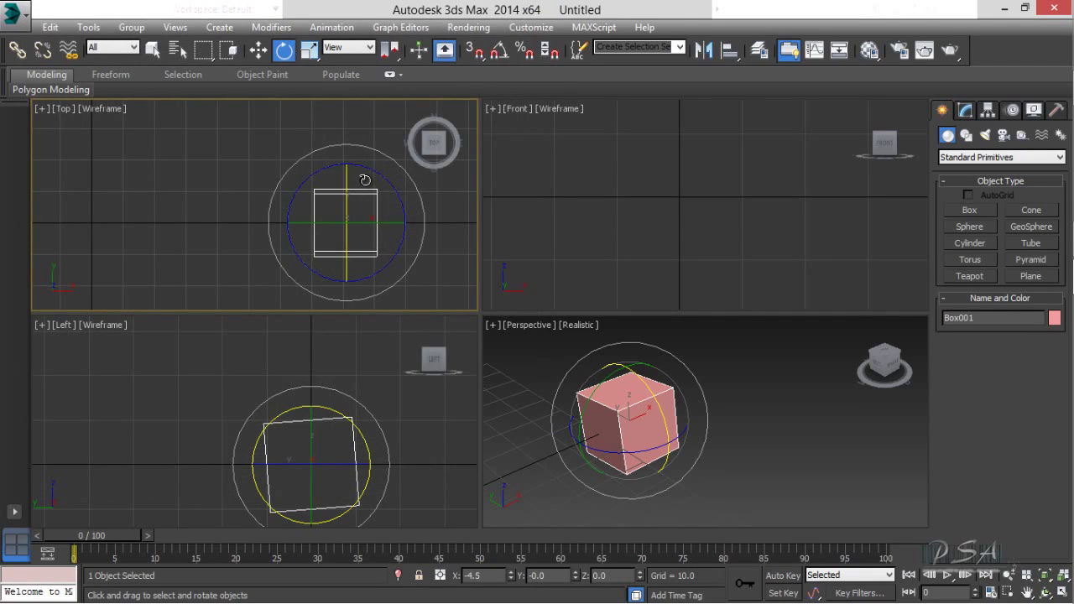
pyautogui.hotkey('ctrl', 'z')
# Step: Maximize the Perspective viewport and rotate the box by hand to about X -29.1, Y 14.9 and Z -34.6 degrees
pyautogui.click(616, 420)
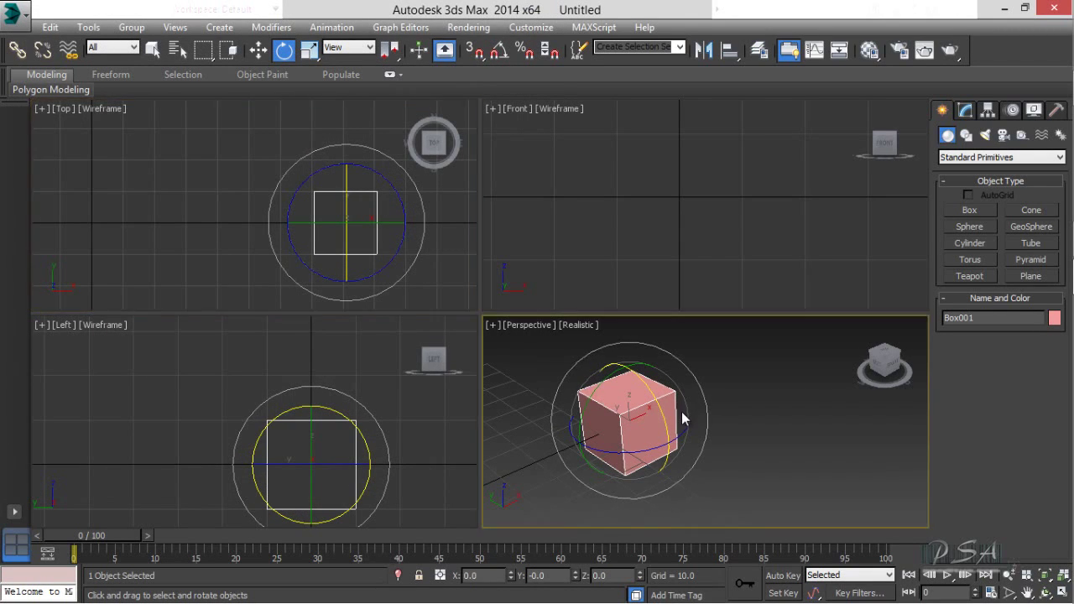
pyautogui.moveTo(604, 395); pyautogui.dragTo(667, 424)
pyautogui.click(1062, 592)
pyautogui.moveTo(426, 277); pyautogui.dragTo(484, 251)
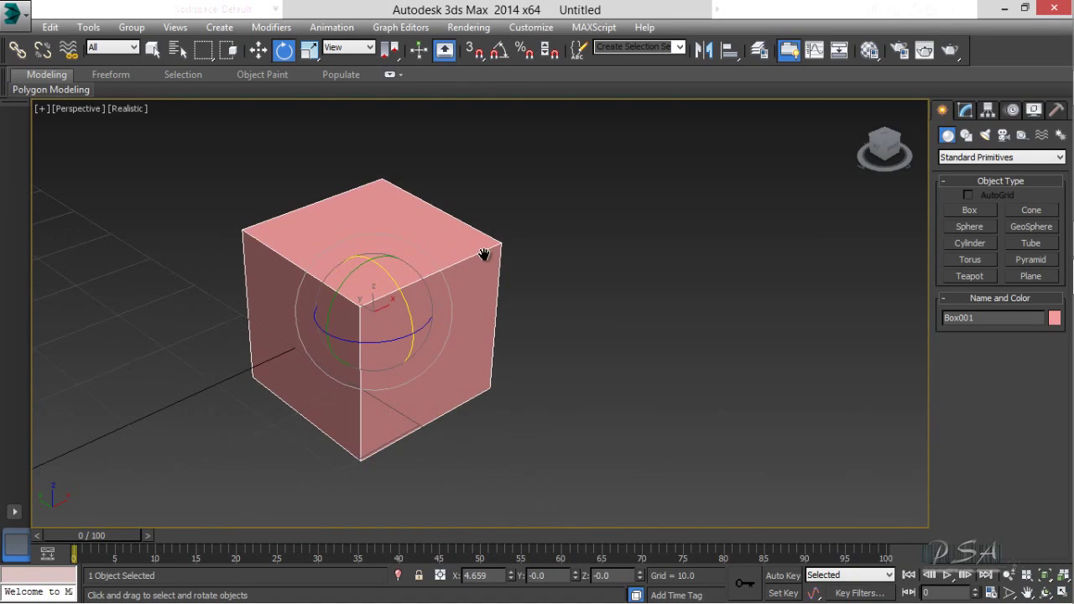
pyautogui.moveTo(408, 292); pyautogui.dragTo(310, 349)
pyautogui.click(534, 357)
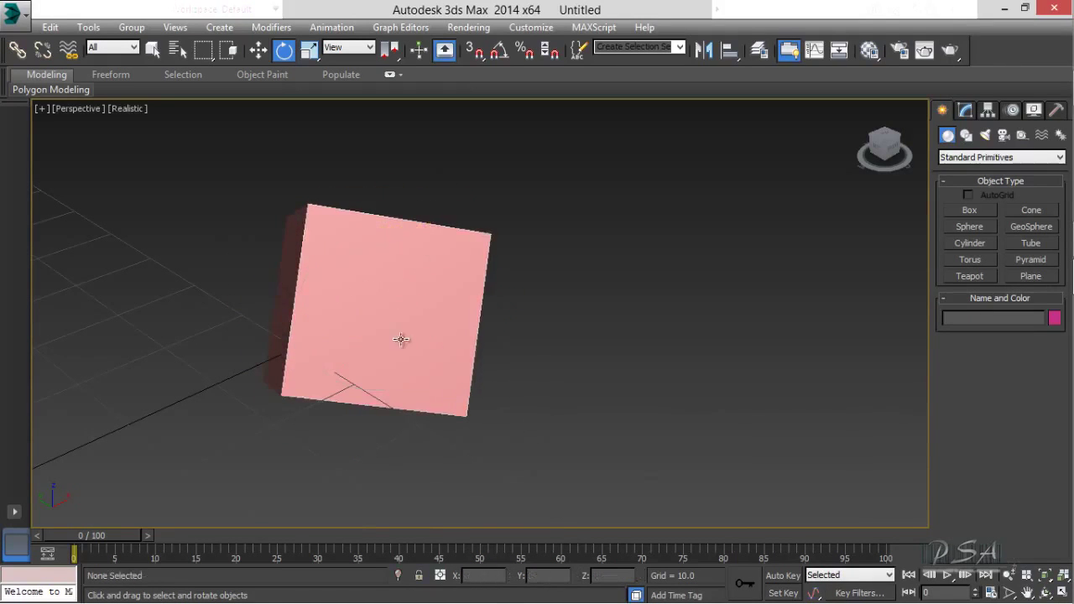
# Step: Reset the box's rotation by setting its X, Y and Z angles to 0
pyautogui.click(400, 338)
pyautogui.click(469, 575)
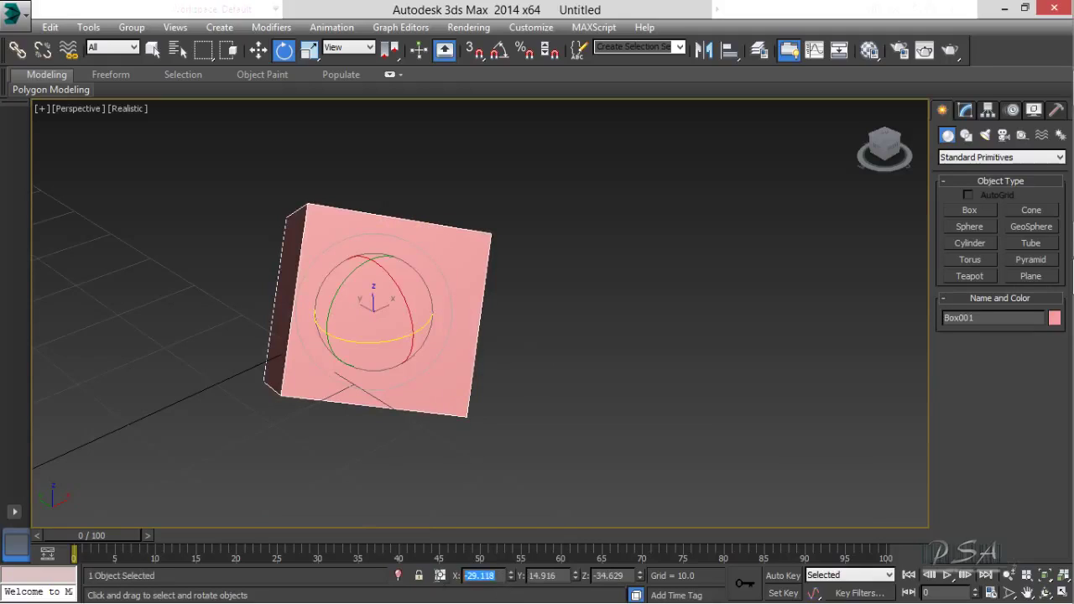
pyautogui.write('0')
pyautogui.press('Tab')
pyautogui.write('0')
pyautogui.press('Tab')
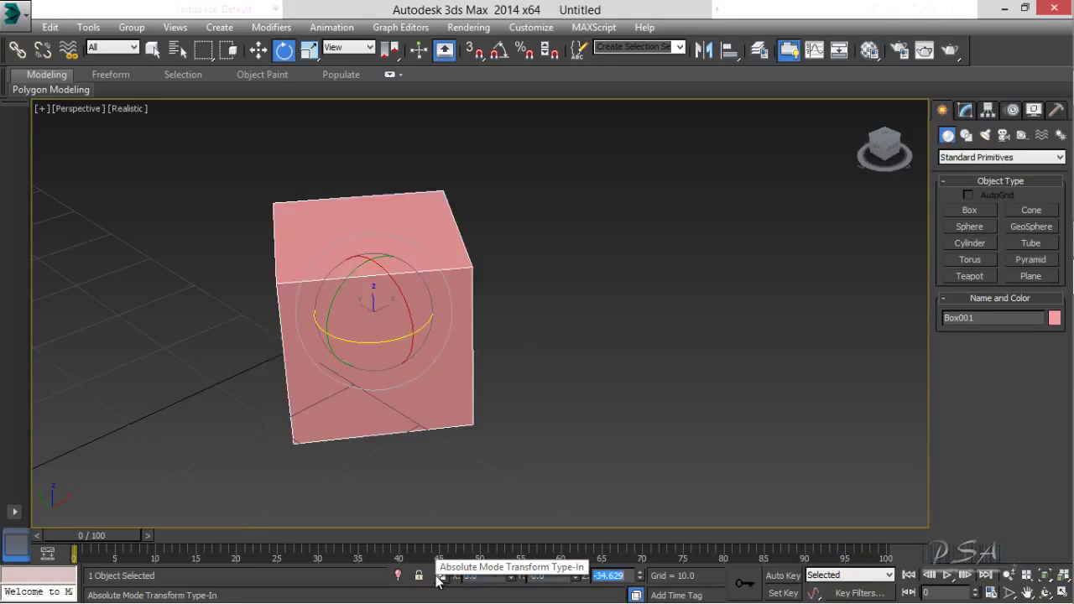
pyautogui.write('0')
pyautogui.press('Tab')
pyautogui.click(543, 240)
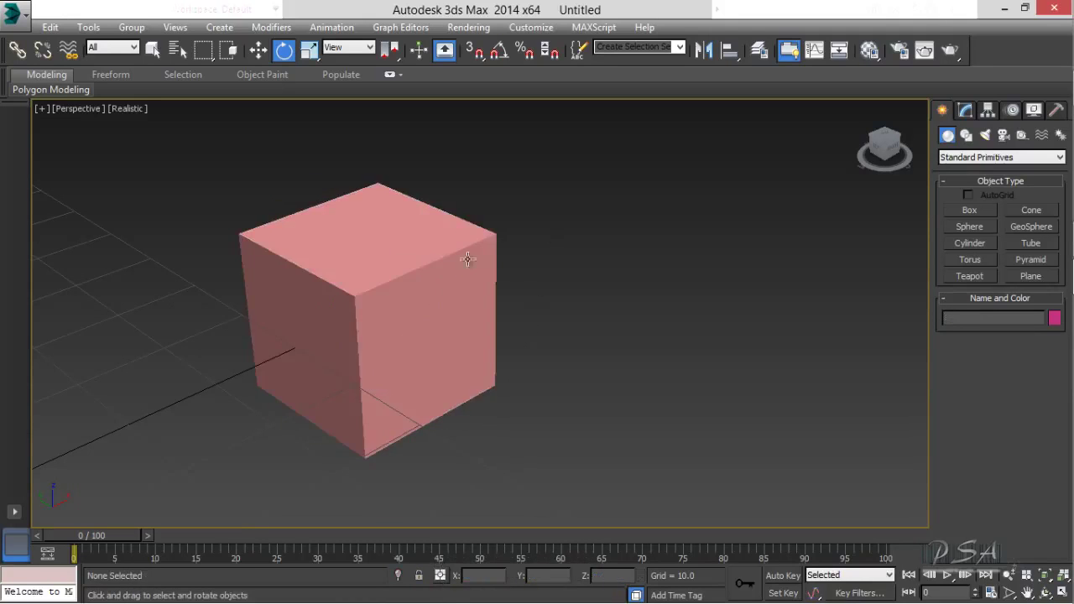
# Step: Set the box's Y rotation to 90 degrees and its X rotation to 45 degrees
pyautogui.click(442, 266)
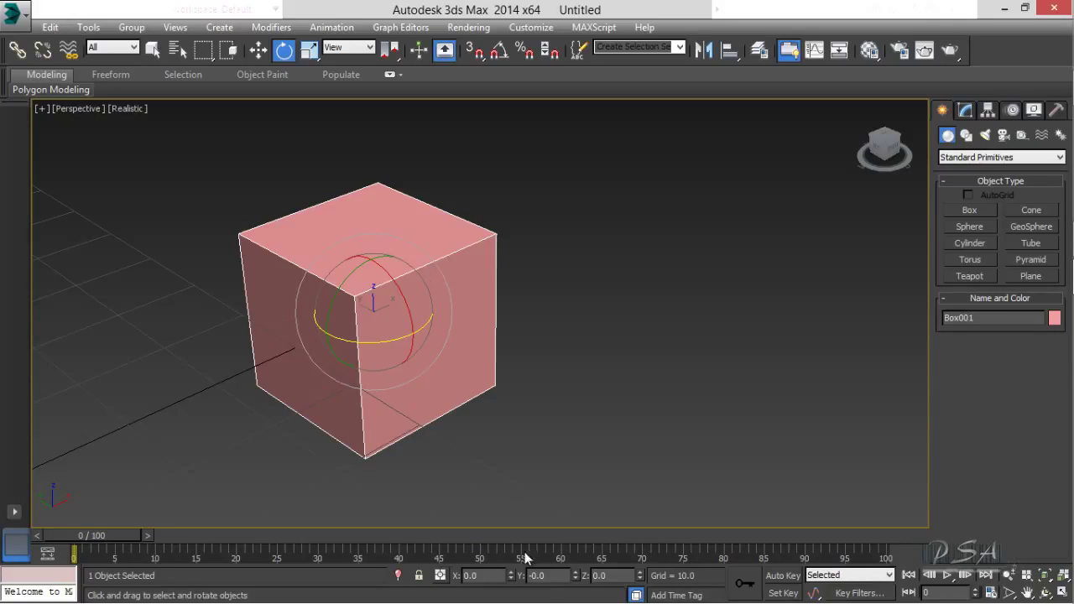
pyautogui.doubleClick(543, 576)
pyautogui.press('Return')
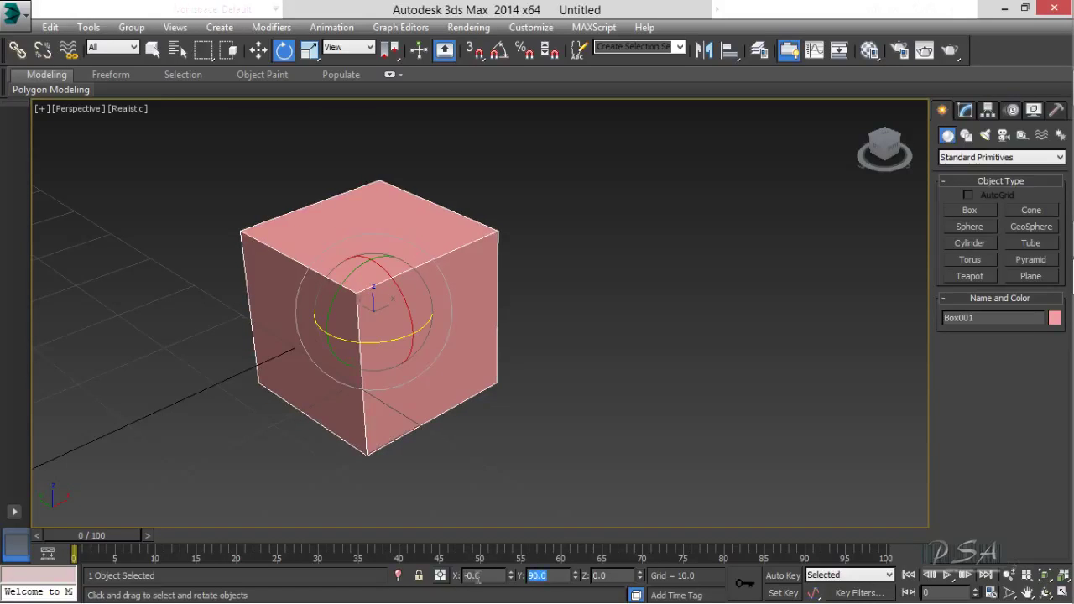
pyautogui.doubleClick(477, 575)
pyautogui.write('45')
pyautogui.press('Return')
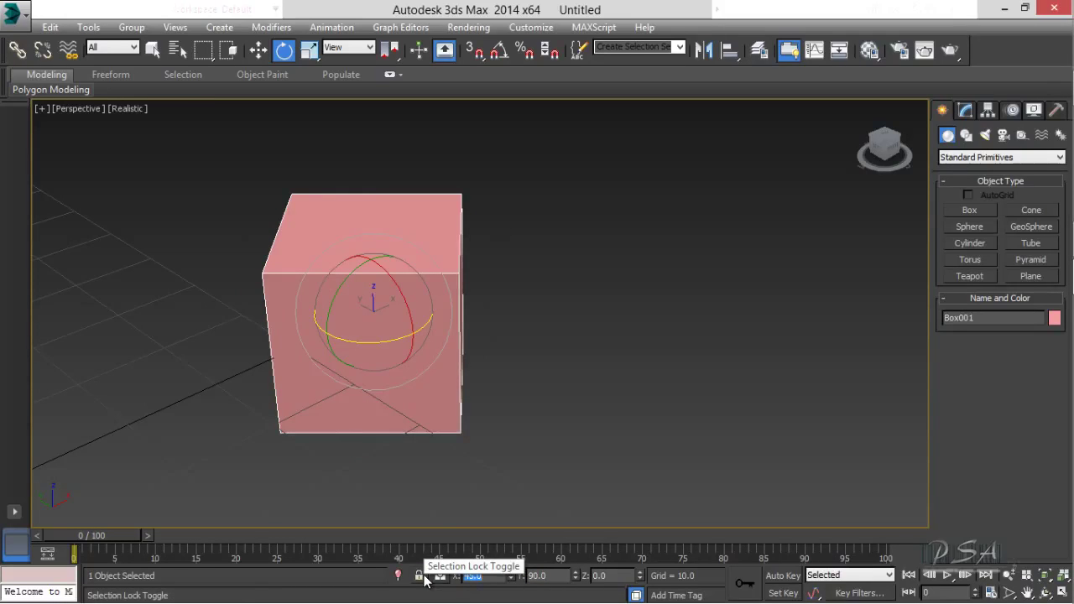
# Step: Reselect the box and rotate it freely about the Z axis with the rotation gizmo
pyautogui.click(521, 343)
pyautogui.click(426, 302)
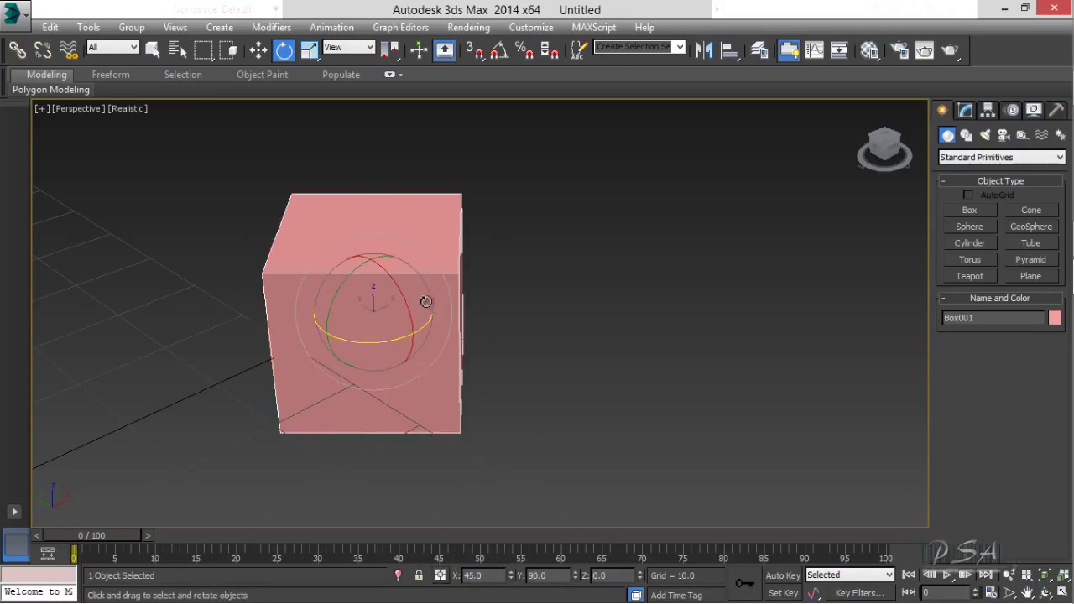
pyautogui.moveTo(371, 340); pyautogui.dragTo(458, 305)
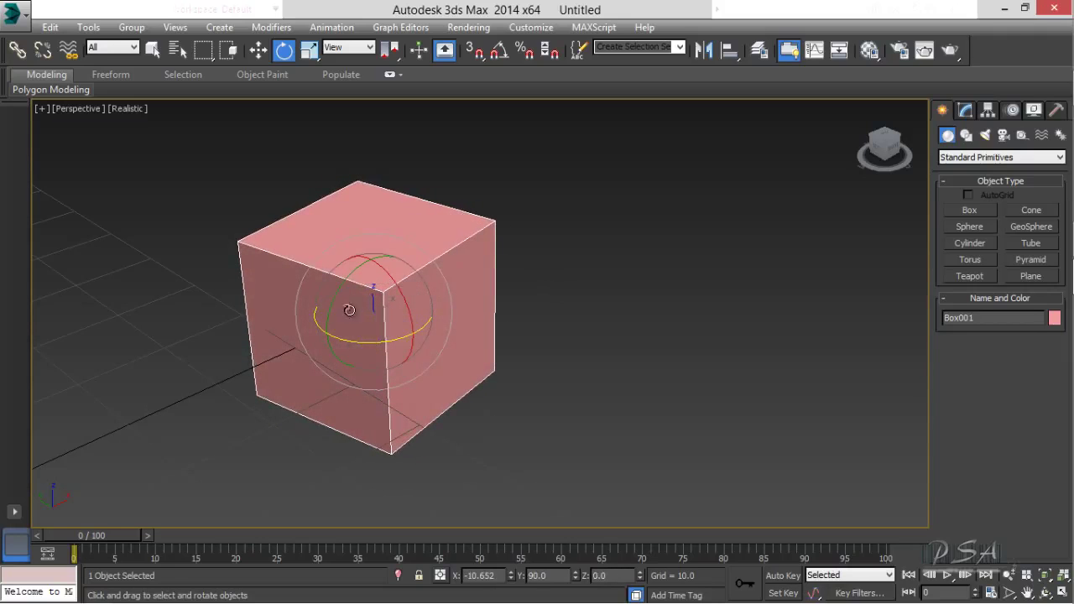
pyautogui.moveTo(373, 346); pyautogui.dragTo(371, 345)
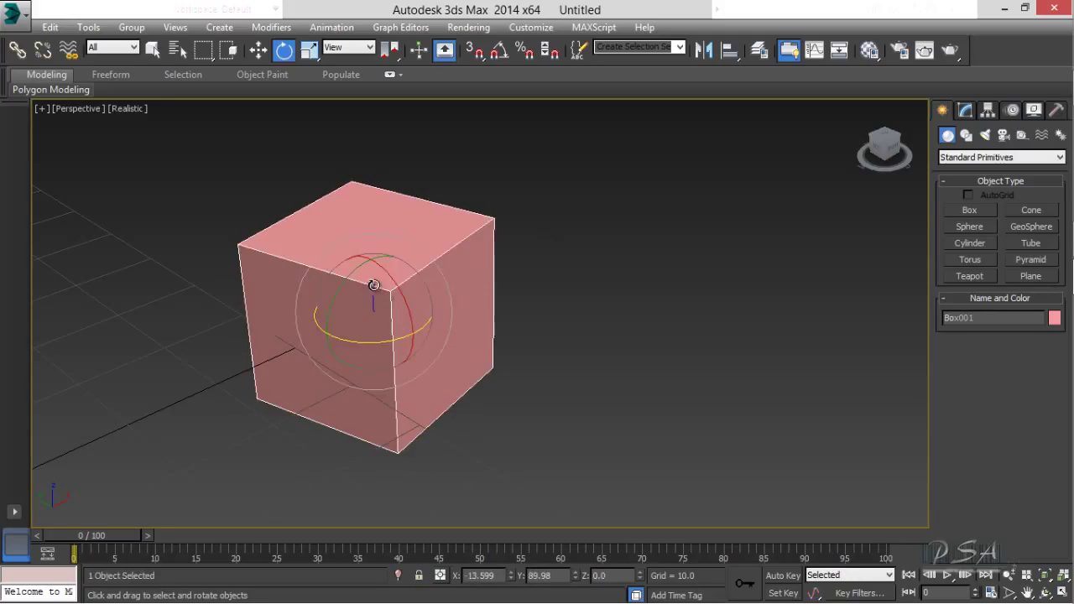
# Step: Enable Angle Snap and rotate the box about the Z axis in snapped 5-degree increments
pyautogui.click(500, 52)
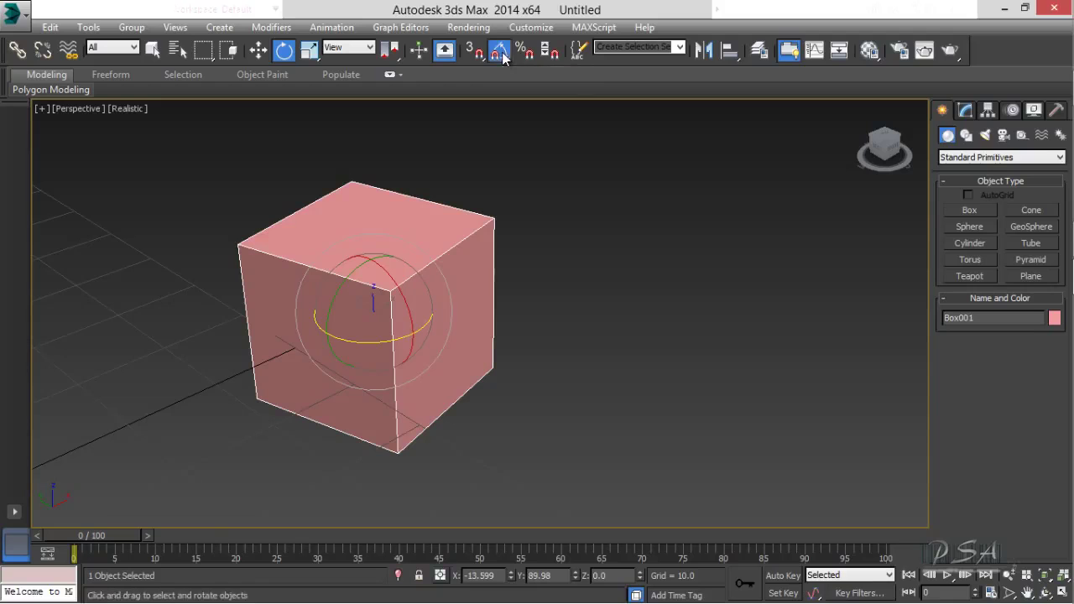
pyautogui.moveTo(376, 343); pyautogui.dragTo(524, 286)
pyautogui.click(499, 51)
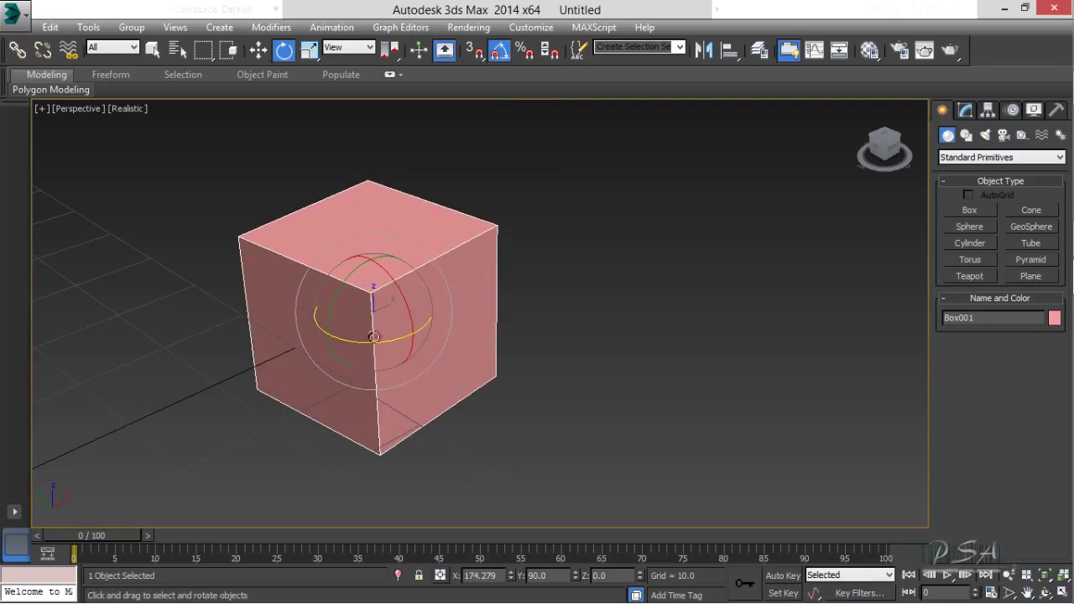
pyautogui.moveTo(382, 343); pyautogui.dragTo(237, 328)
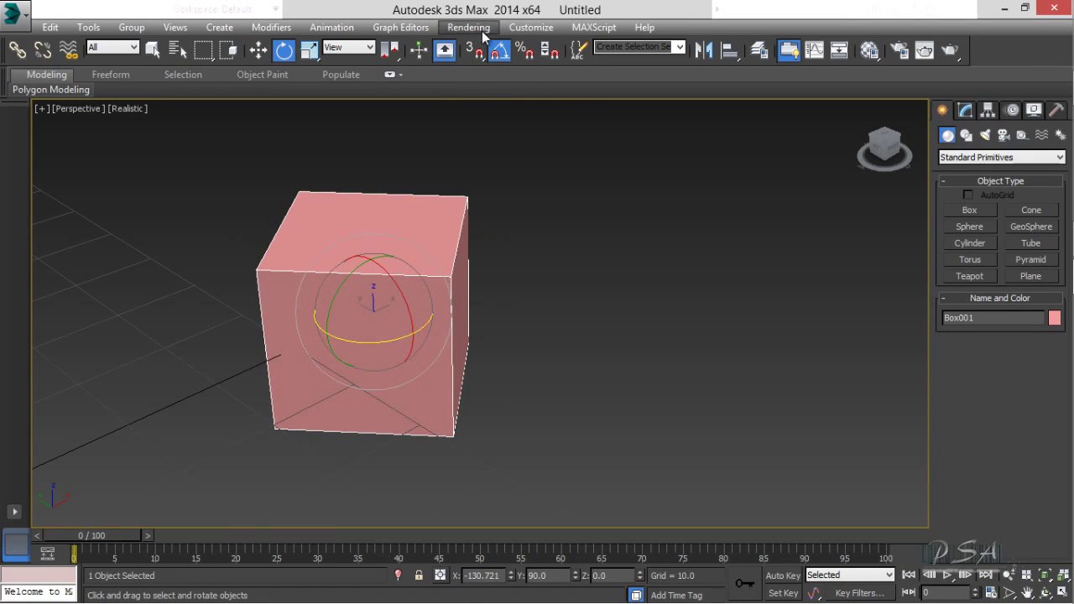
# Step: Check the snap angle in Grid and Snap Settings, close the settings and turn Angle Snap off
pyautogui.rightClick(499, 51)
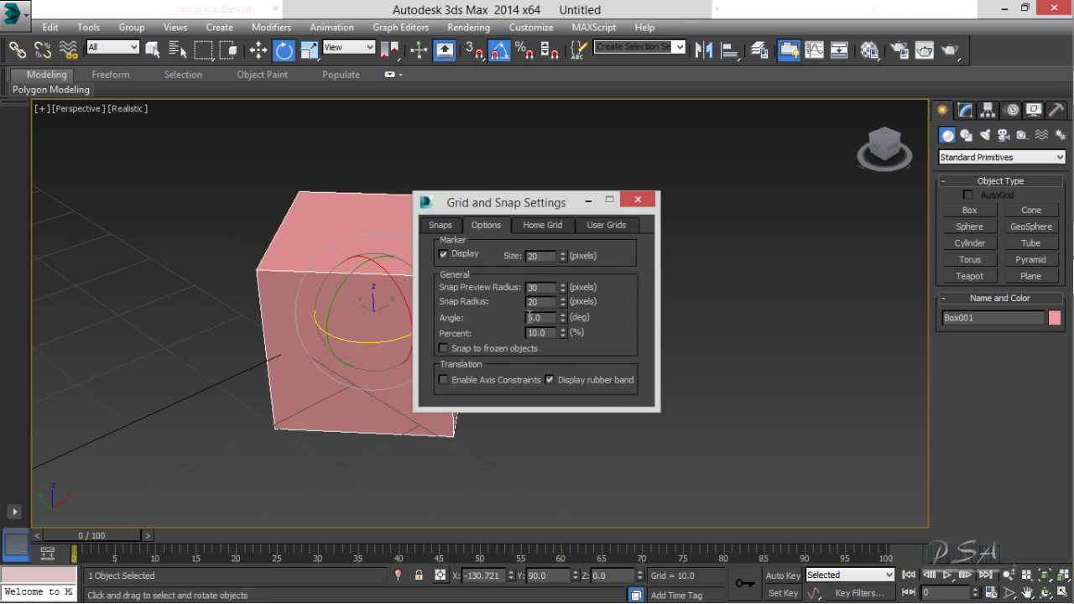
pyautogui.click(639, 202)
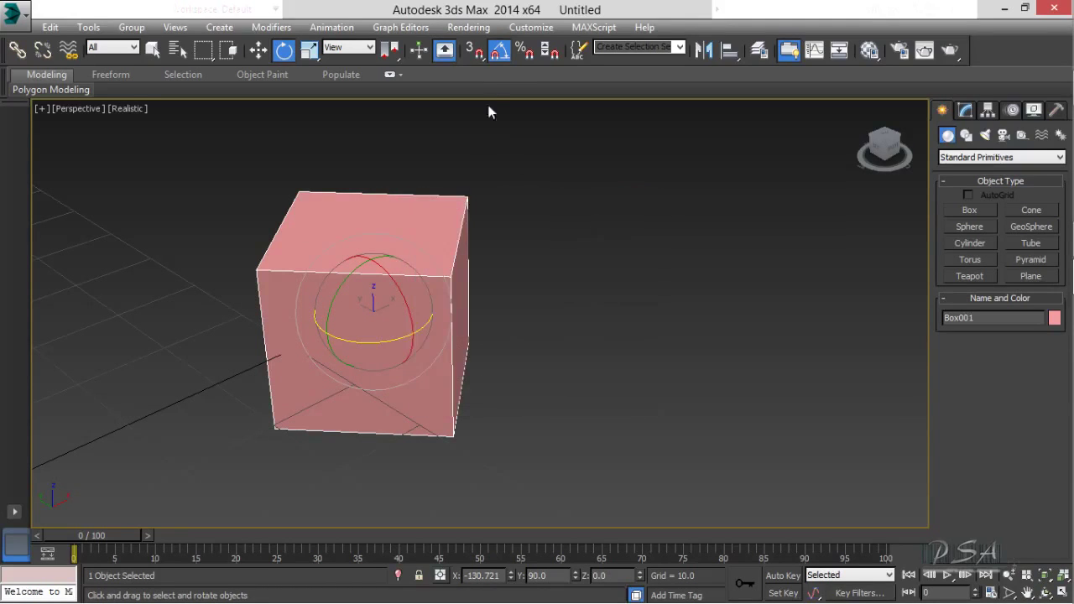
pyautogui.click(500, 53)
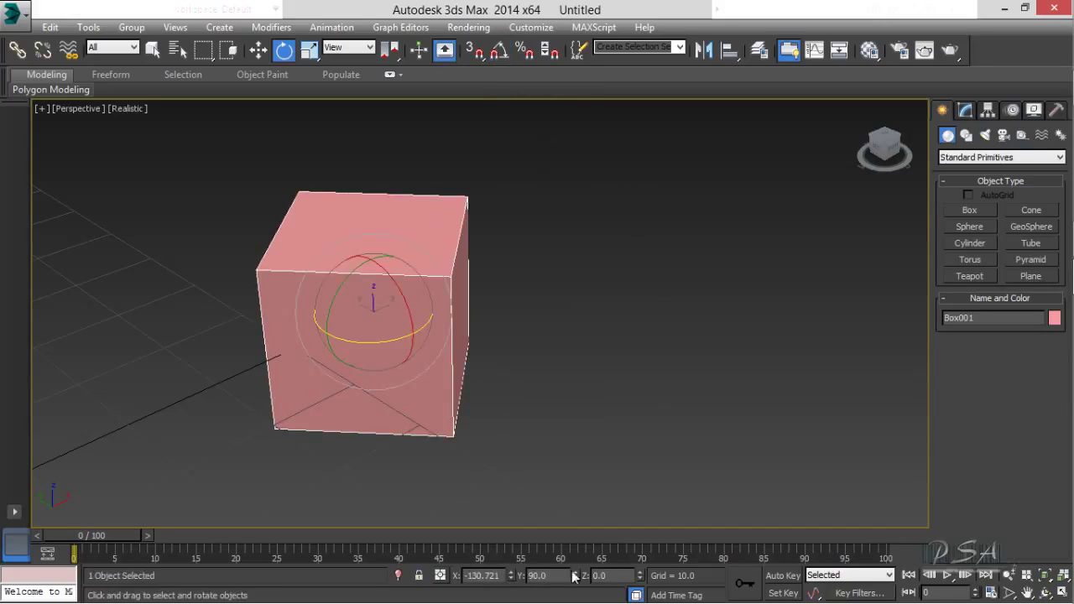
# Step: Straighten the box again by entering 0 for its X and Y rotation
pyautogui.click(490, 575)
pyautogui.write('0')
pyautogui.press('Tab')
pyautogui.write('0')
pyautogui.press('Tab')
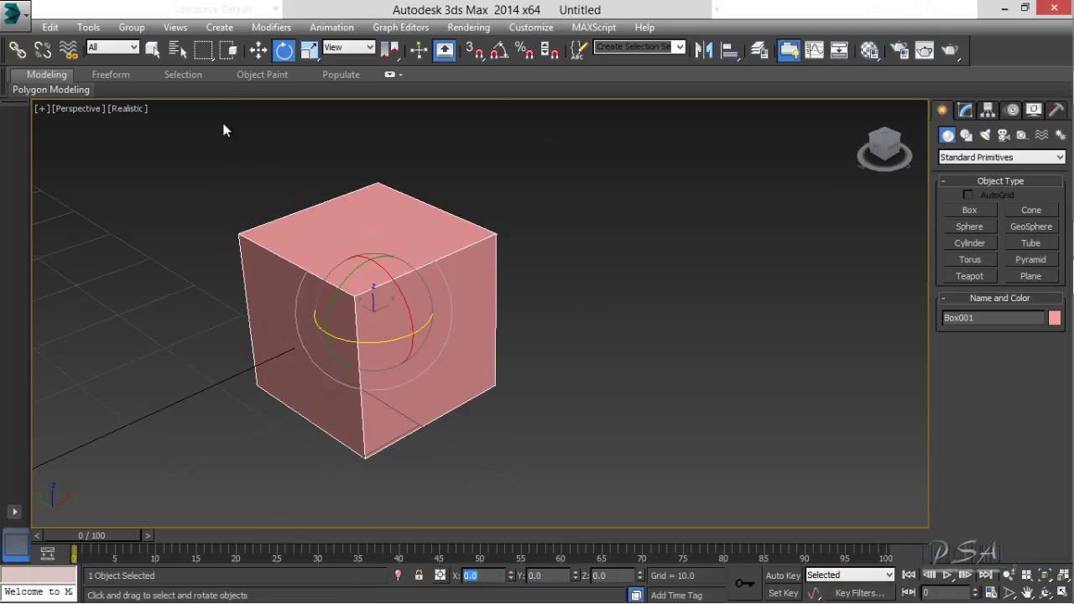
# Step: Open Rotate Transform Type-In, offset the box's X rotation by 0.5 degrees and close the dialog
pyautogui.rightClick(283, 52)
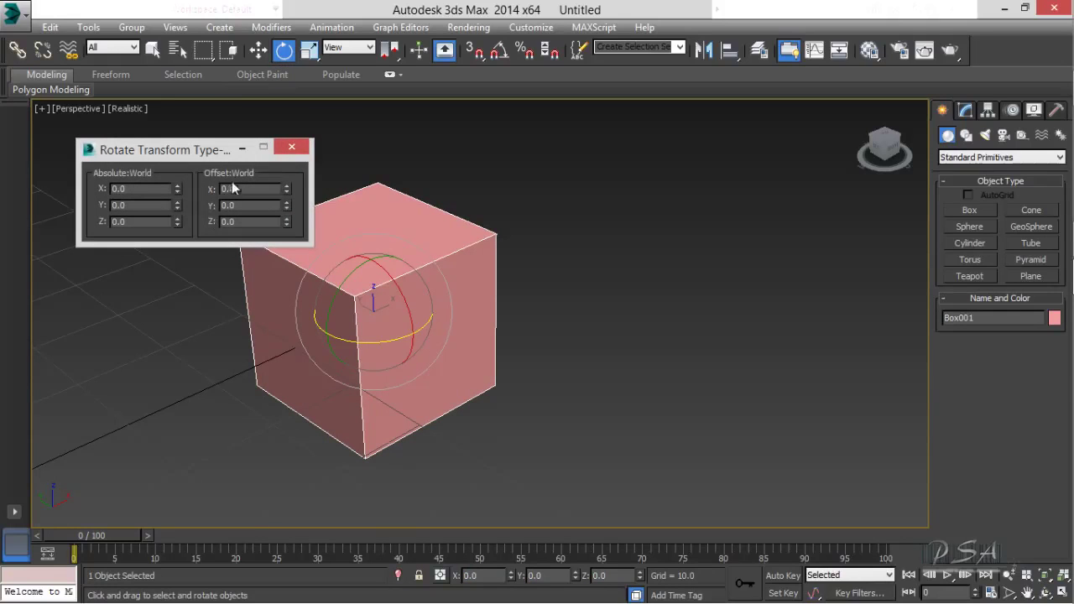
pyautogui.click(286, 185)
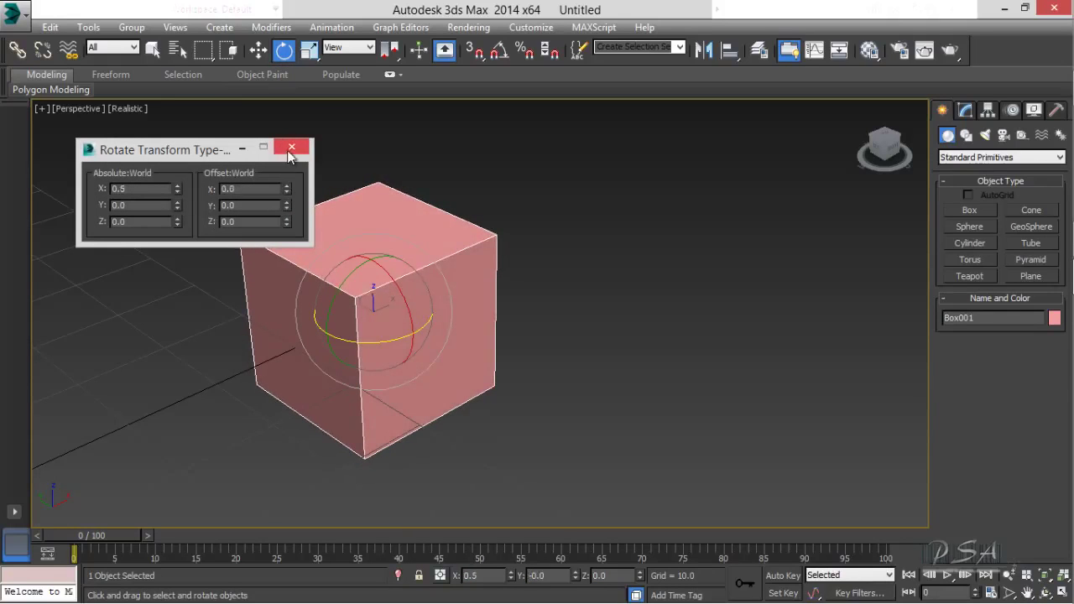
pyautogui.click(291, 149)
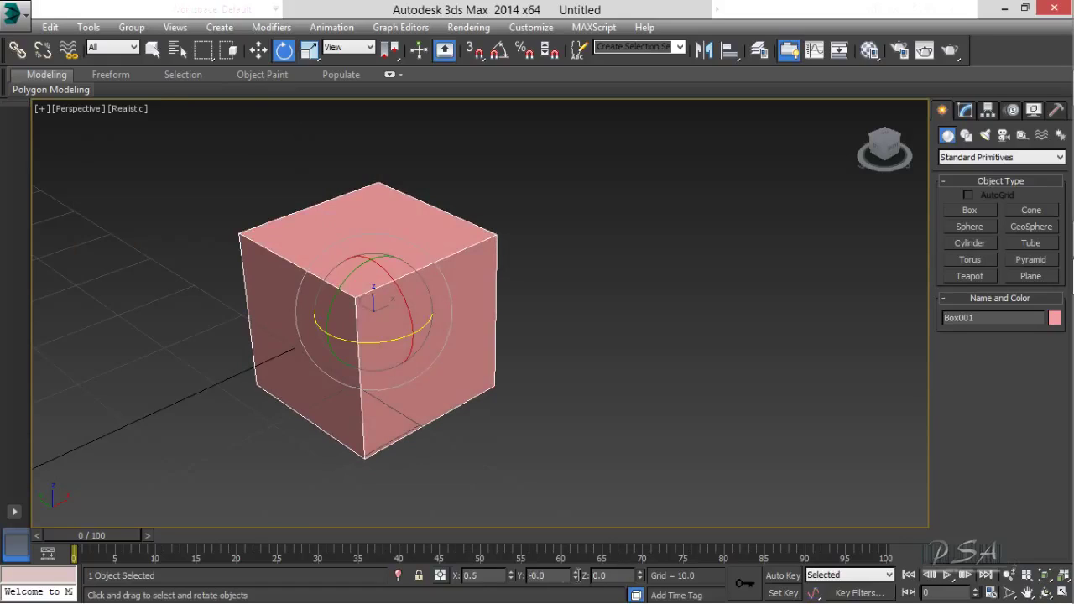
# Step: Set the box's X rotation back to 0
pyautogui.doubleClick(466, 577)
pyautogui.write('0')
pyautogui.press('Return')
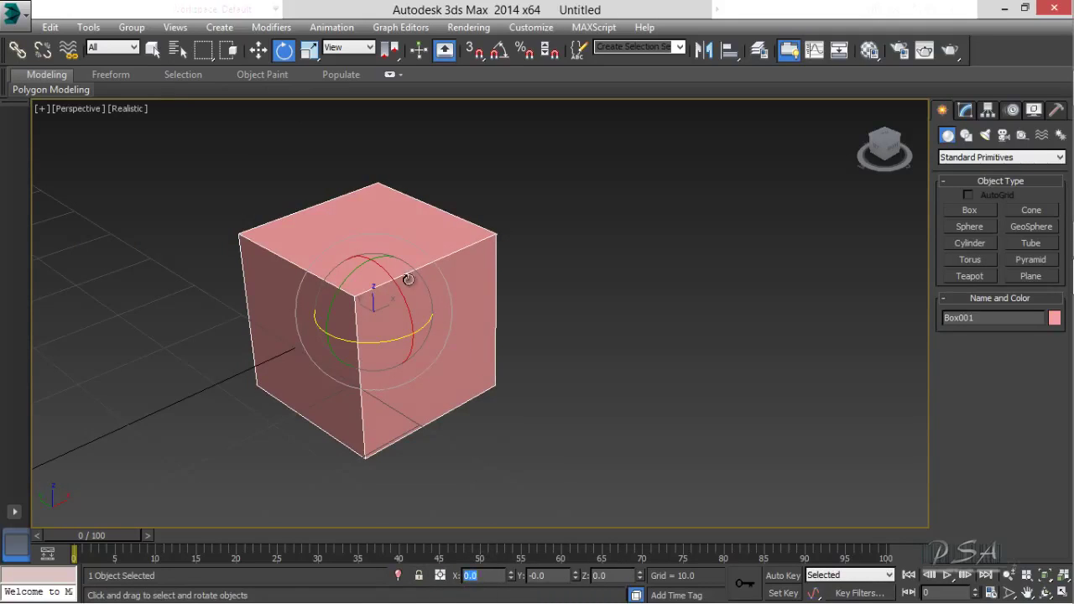
# Step: Switch scaling to Select and Squash and try stretching the box along Y to about 132 percent
pyautogui.scroll(-4, 408, 280)
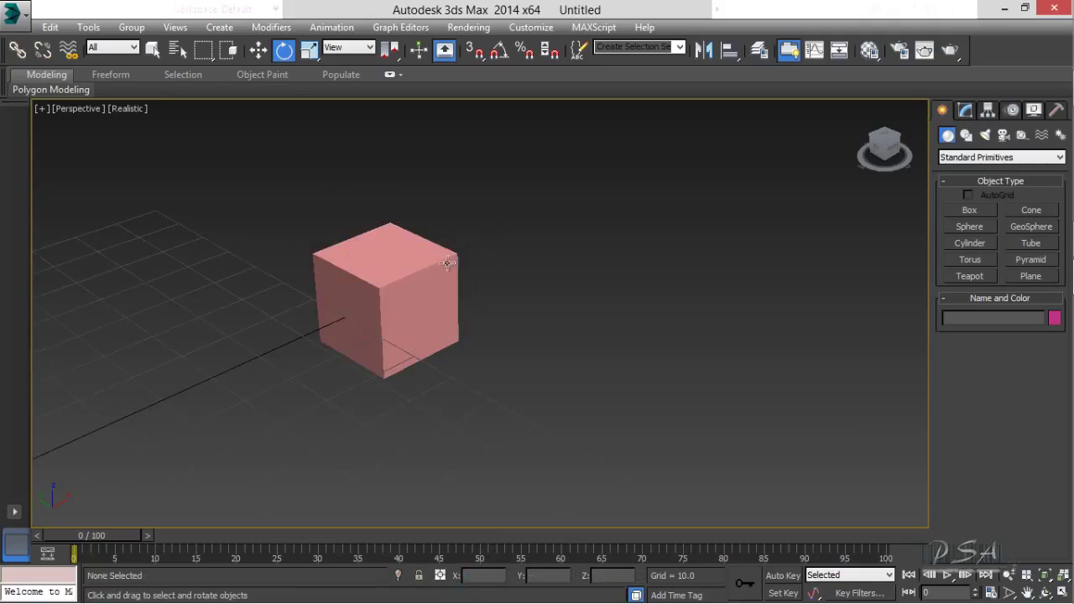
pyautogui.click(308, 52)
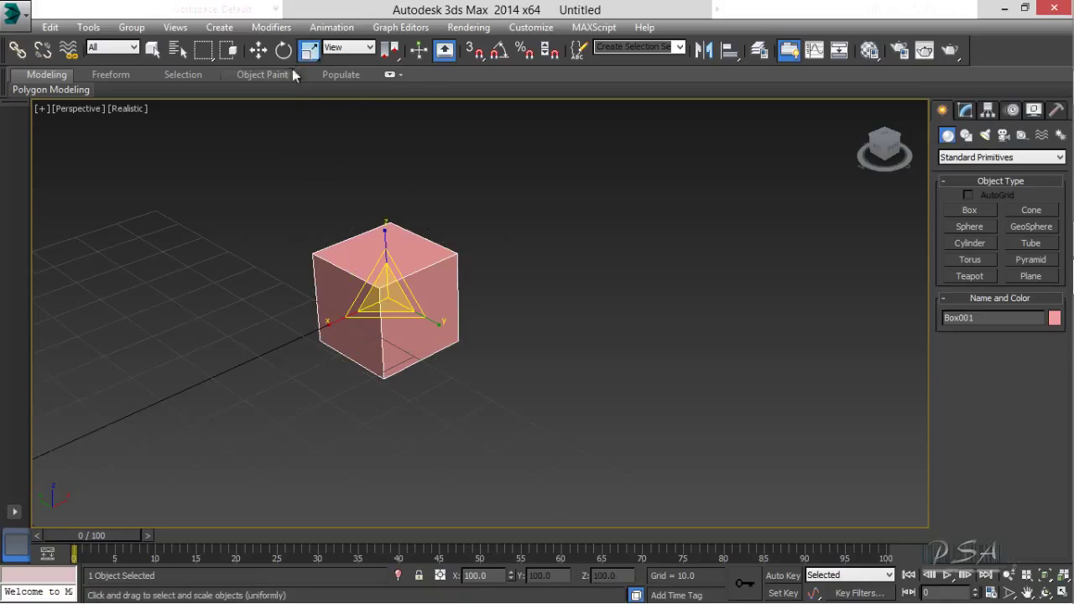
pyautogui.moveTo(311, 54); pyautogui.dragTo(317, 125)
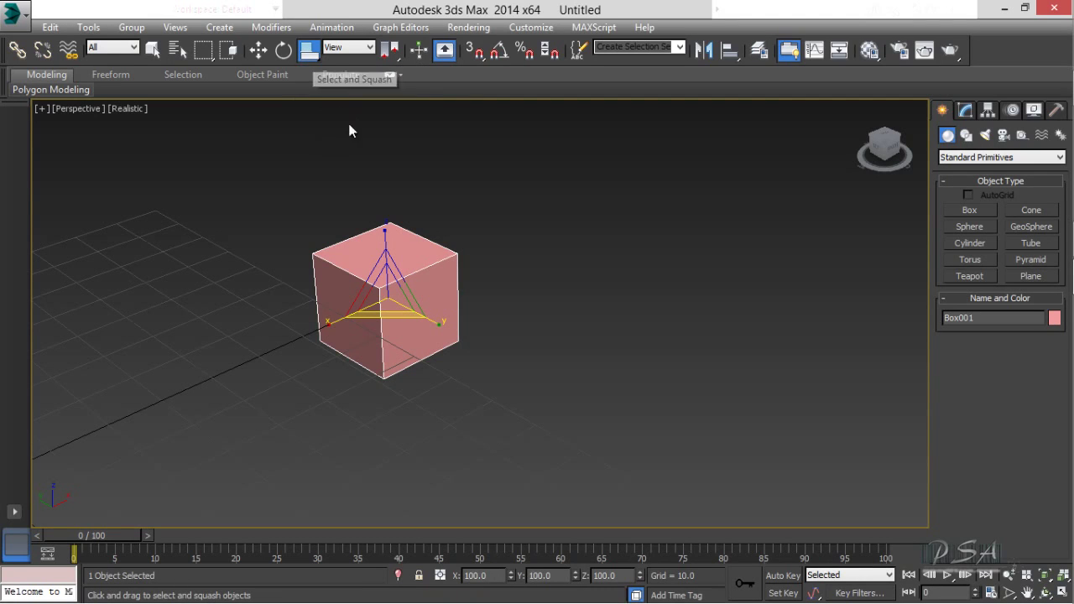
pyautogui.moveTo(434, 319); pyautogui.dragTo(439, 297)
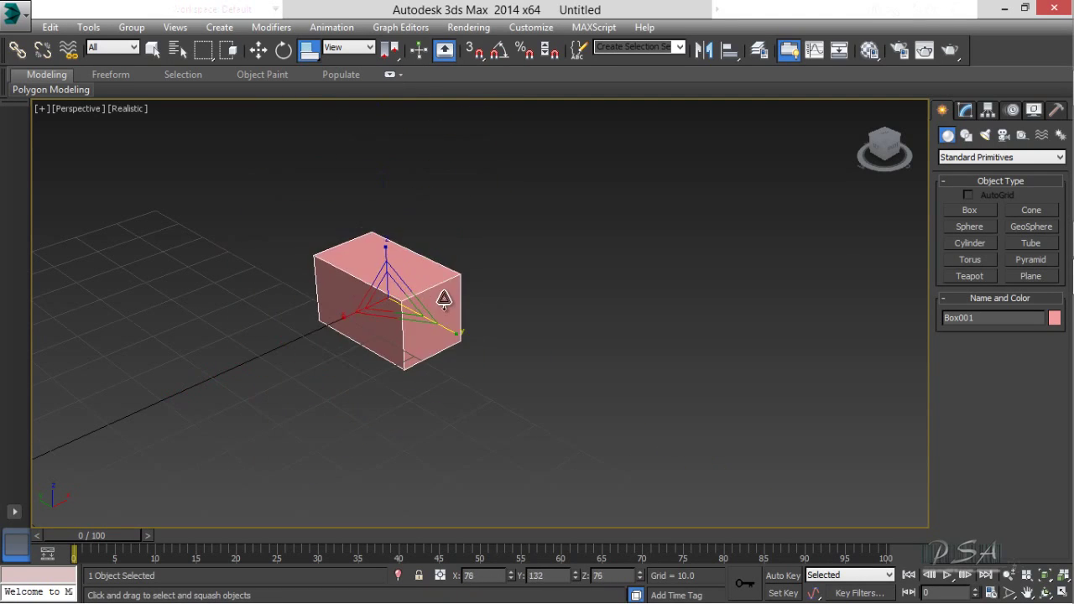
pyautogui.rightClick(439, 297)
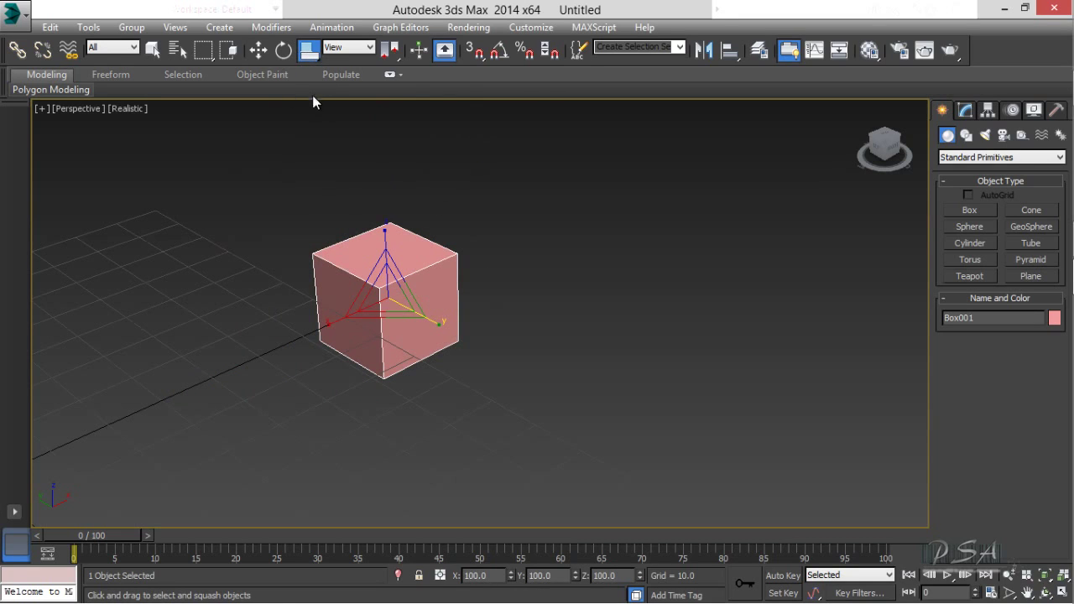
# Step: Switch to Select and Uniform Scale and stretch the box along Z to about 232 percent
pyautogui.moveTo(308, 50); pyautogui.dragTo(309, 76)
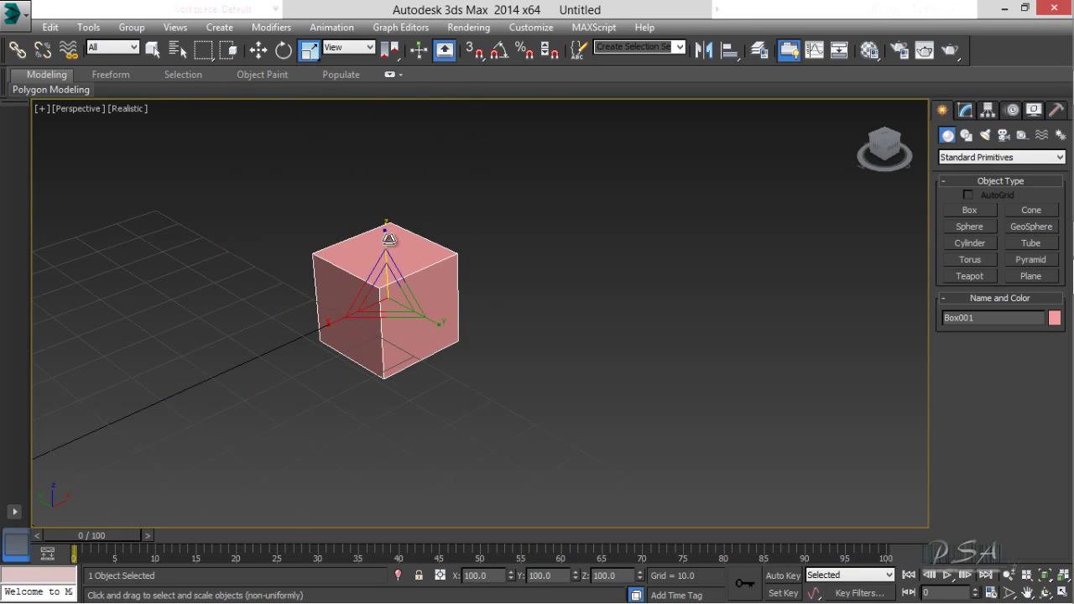
pyautogui.moveTo(389, 238); pyautogui.dragTo(416, 168)
# Step: Try stretching the box along Y and along X, undoing each attempt
pyautogui.moveTo(436, 330); pyautogui.dragTo(537, 366)
pyautogui.hotkey('ctrl', 'z')
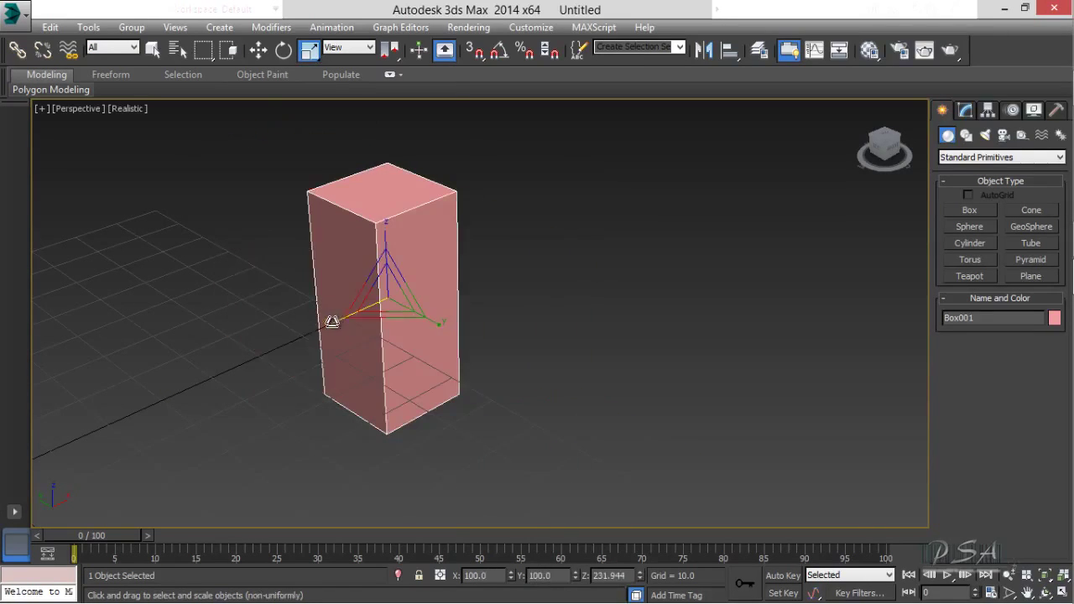
pyautogui.moveTo(333, 321); pyautogui.dragTo(216, 391)
pyautogui.hotkey('ctrl', 'z')
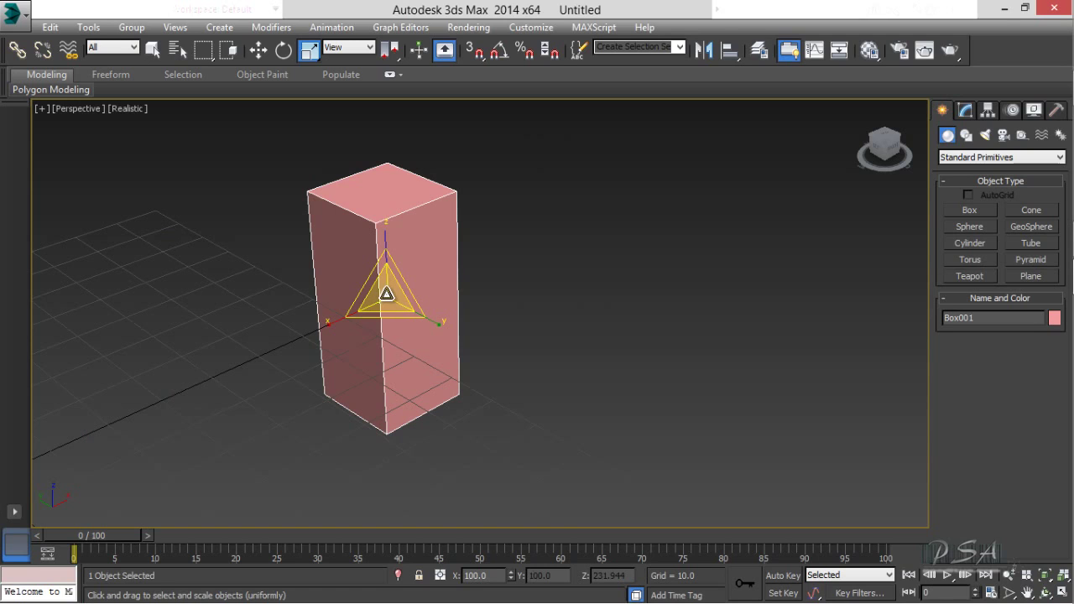
# Step: Scale the box uniformly by about 93 percent, and enlarge it in the YZ plane to about 121 percent in Y and 280 percent in Z
pyautogui.moveTo(385, 290); pyautogui.dragTo(411, 299)
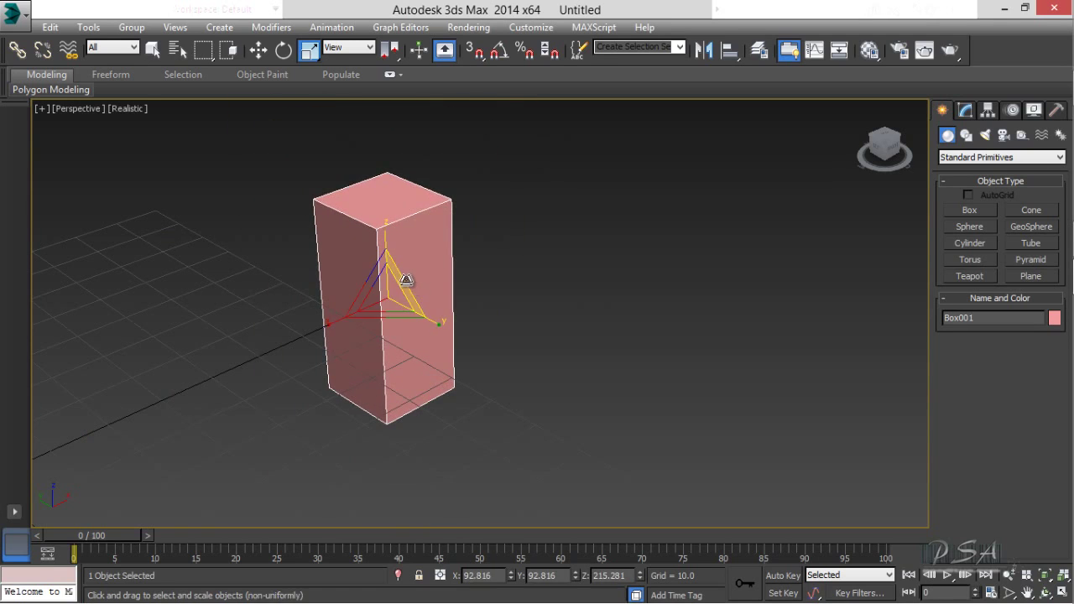
pyautogui.moveTo(406, 279); pyautogui.dragTo(556, 271)
pyautogui.click(520, 247)
# Step: Open Scale Transform Type-In, select the box and apply uniform offset scales of 50 percent and 200 percent
pyautogui.rightClick(309, 50)
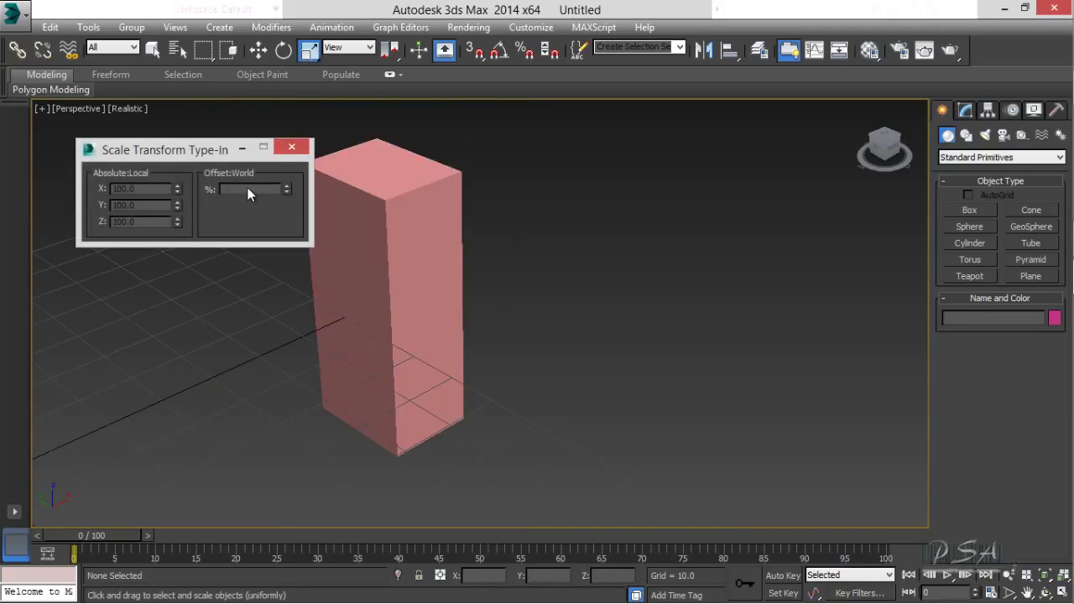
pyautogui.click(420, 204)
pyautogui.click(275, 191)
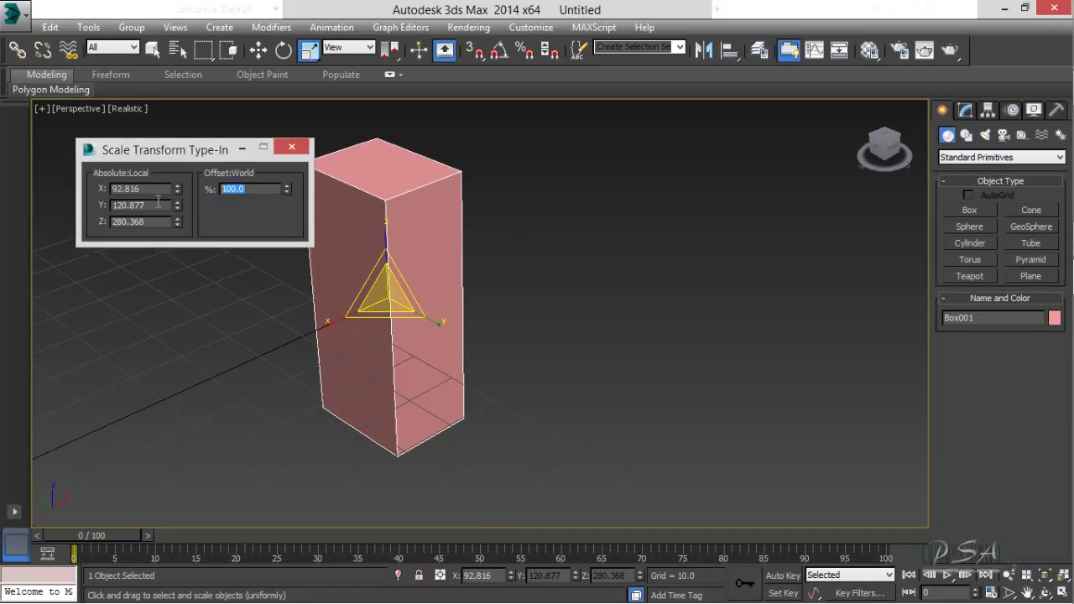
pyautogui.write('50')
pyautogui.press('Return')
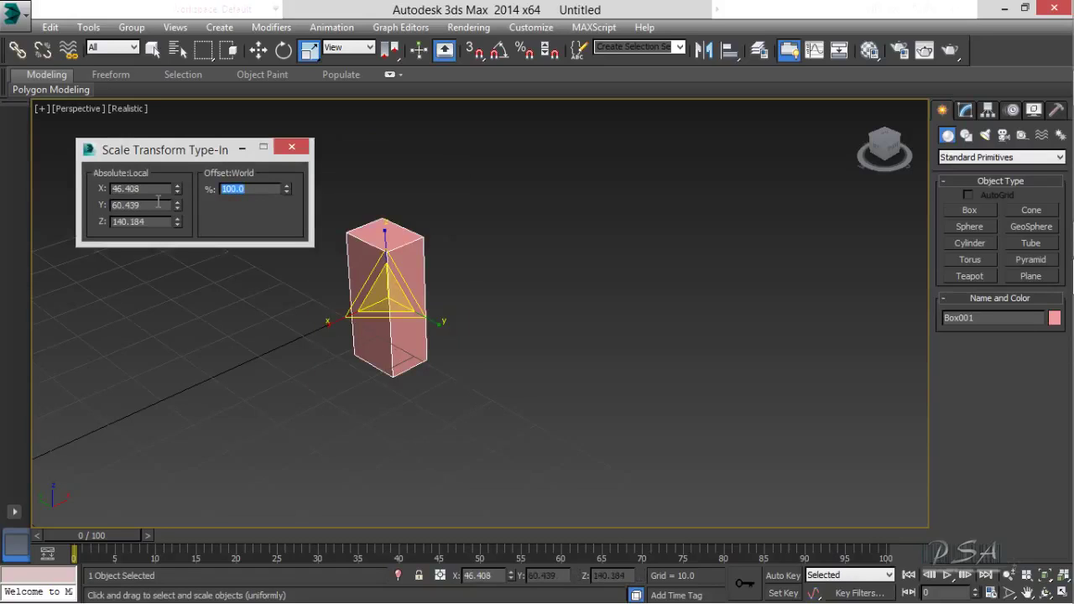
pyautogui.write('200')
pyautogui.press('Return')
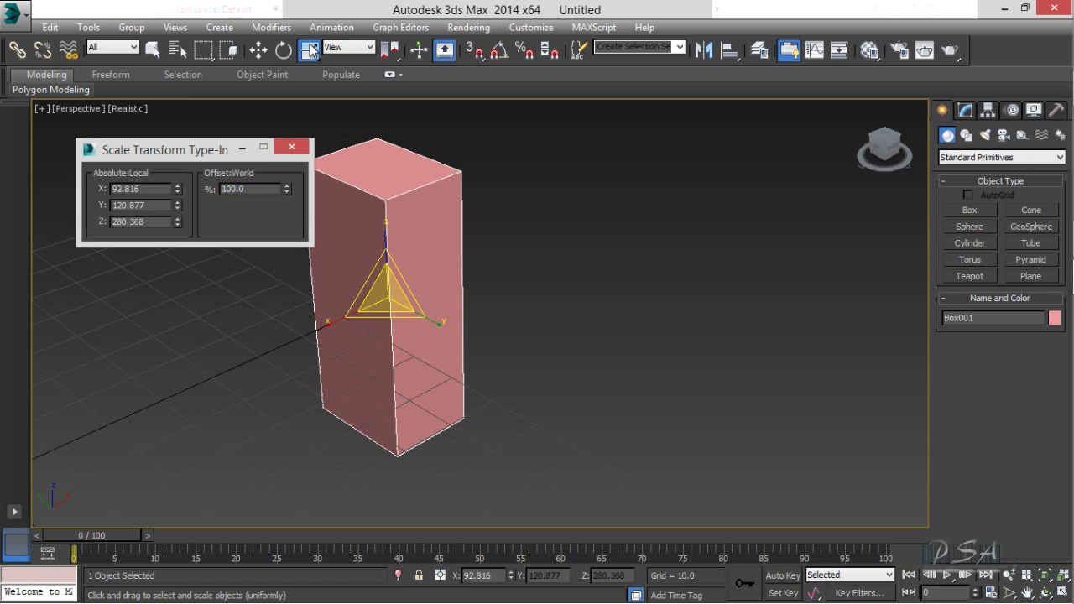
# Step: Compare the Type-In offset fields for non-uniform scale and squash, and return to uniform scale
pyautogui.moveTo(309, 51); pyautogui.dragTo(310, 97)
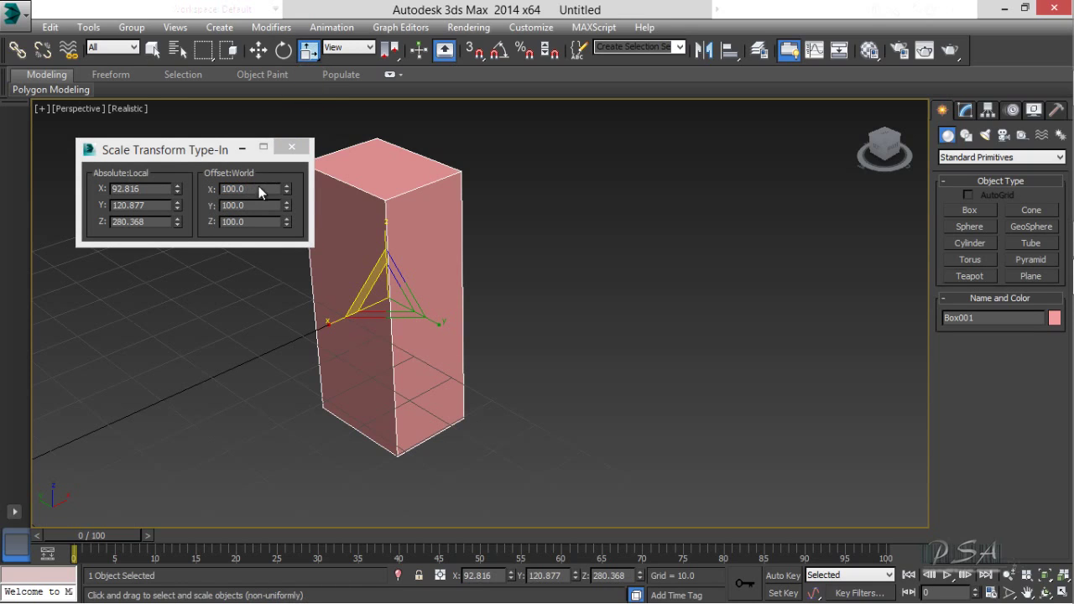
pyautogui.moveTo(309, 50); pyautogui.dragTo(311, 128)
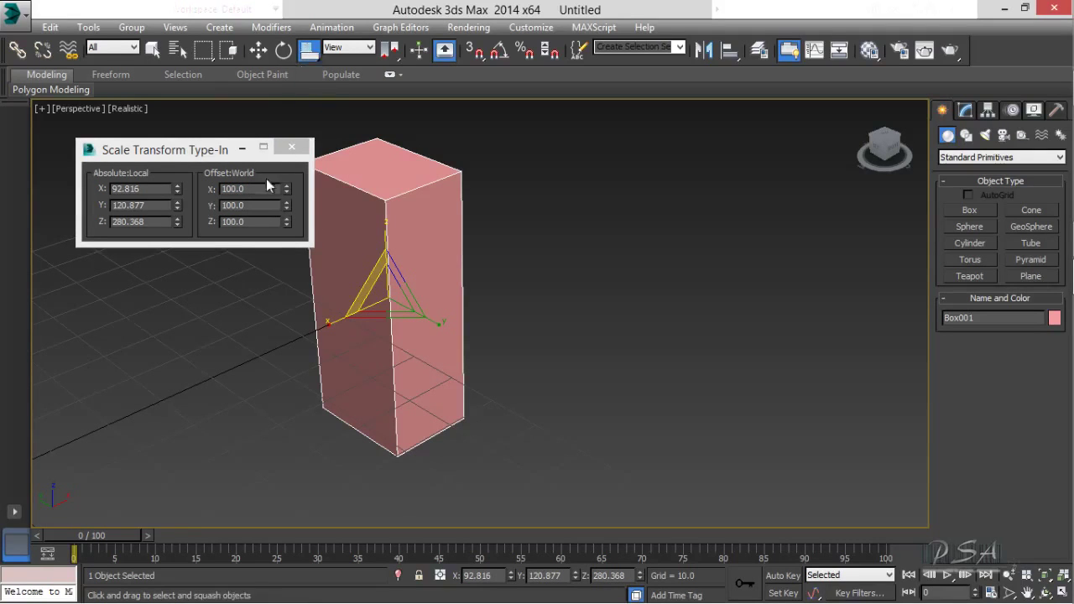
pyautogui.moveTo(307, 59); pyautogui.dragTo(310, 76)
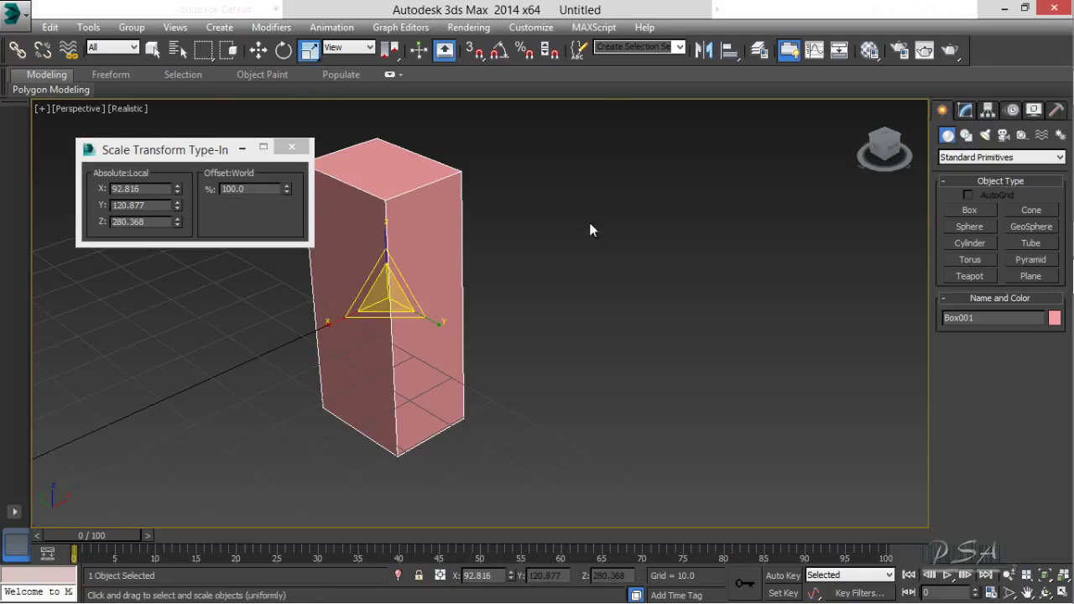
pyautogui.moveTo(407, 227); pyautogui.dragTo(479, 252, button='middle')
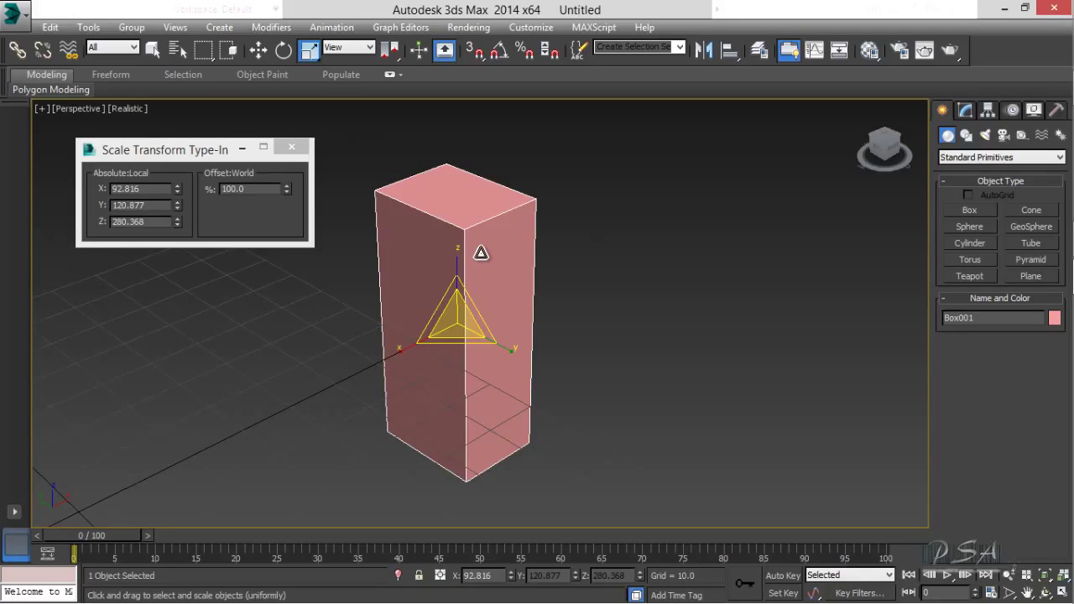